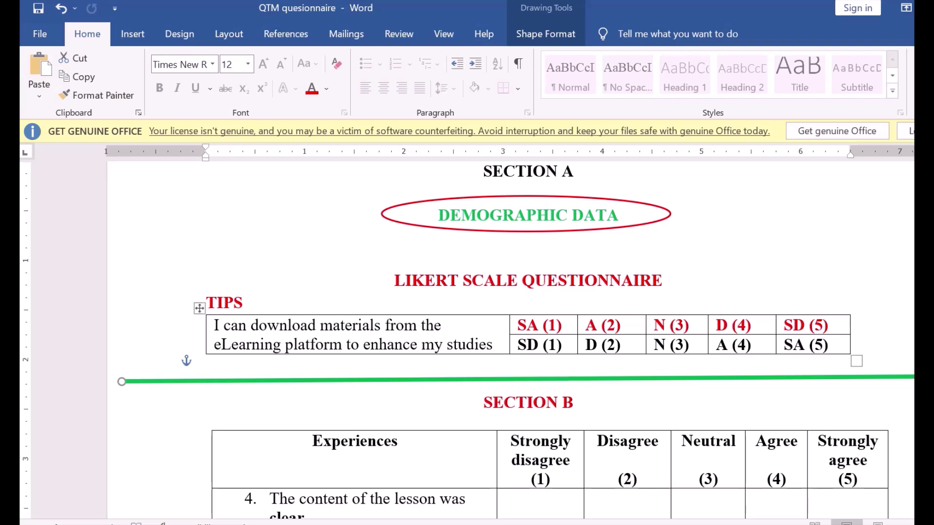
Consult Section B of the questionnaire, switch to SPSS Statistics and name the first variable Clarity.
scroll(570, 377, "down", 1)
scroll(549, 340, "down", 5)
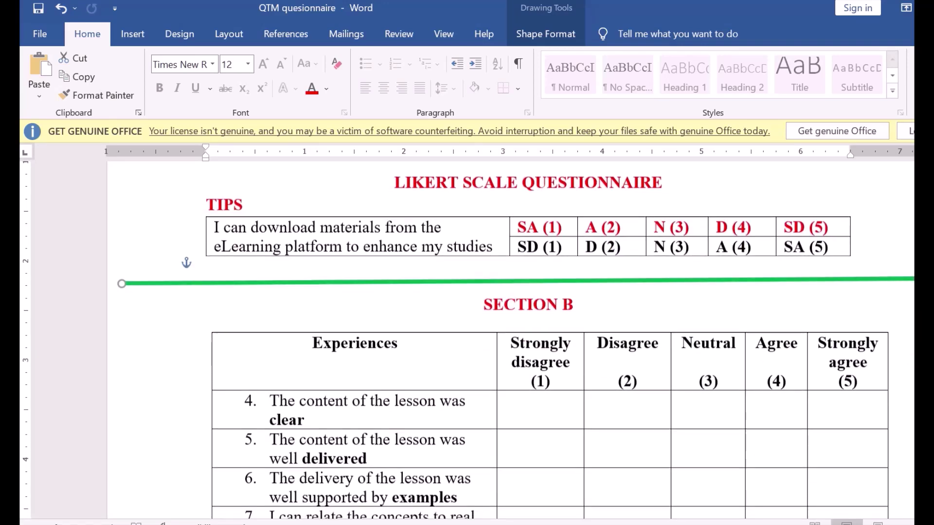
scroll(590, 343, "down", 1)
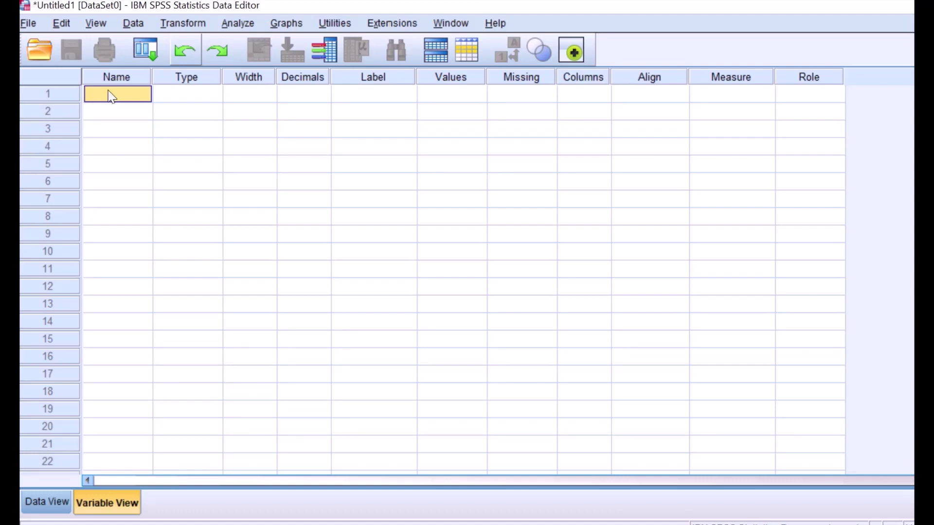
double_click(111, 95)
type("Clarity")
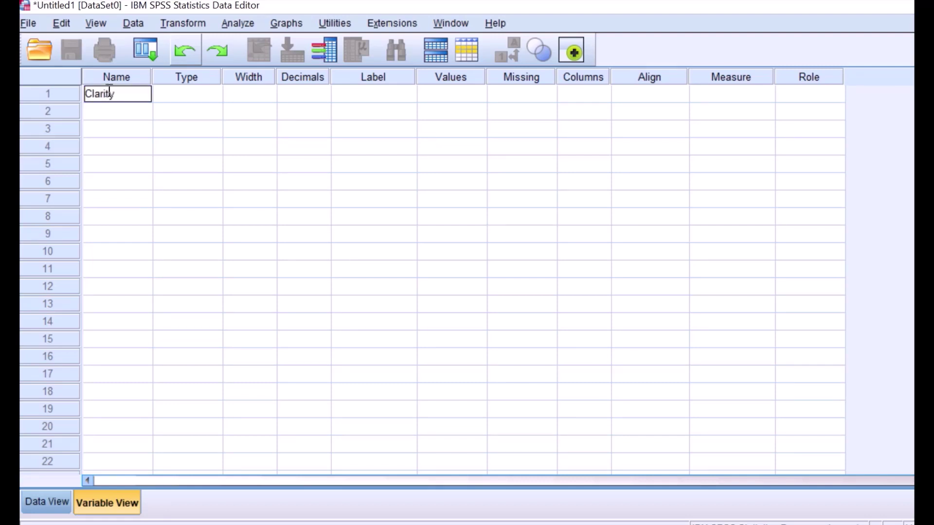
left_click(121, 107)
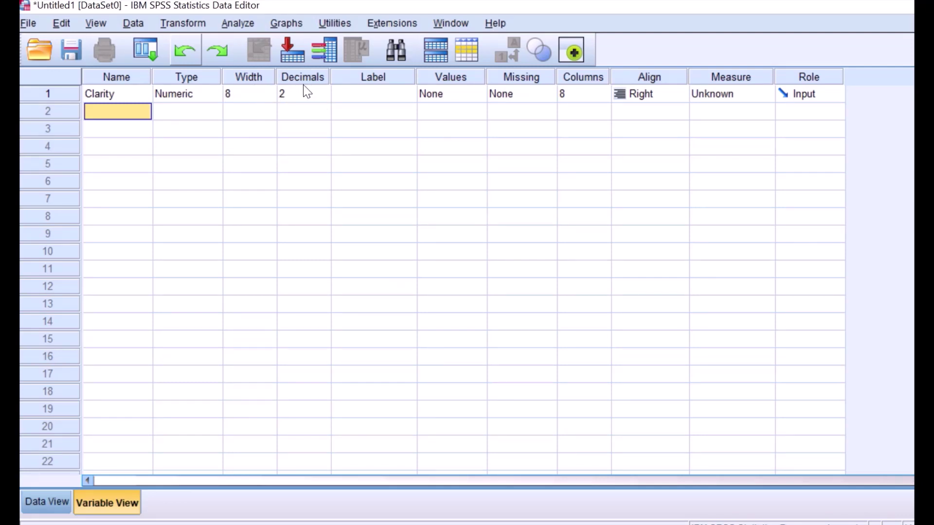
Give the Clarity variable the label "Clarity of lesson".
left_click(372, 95)
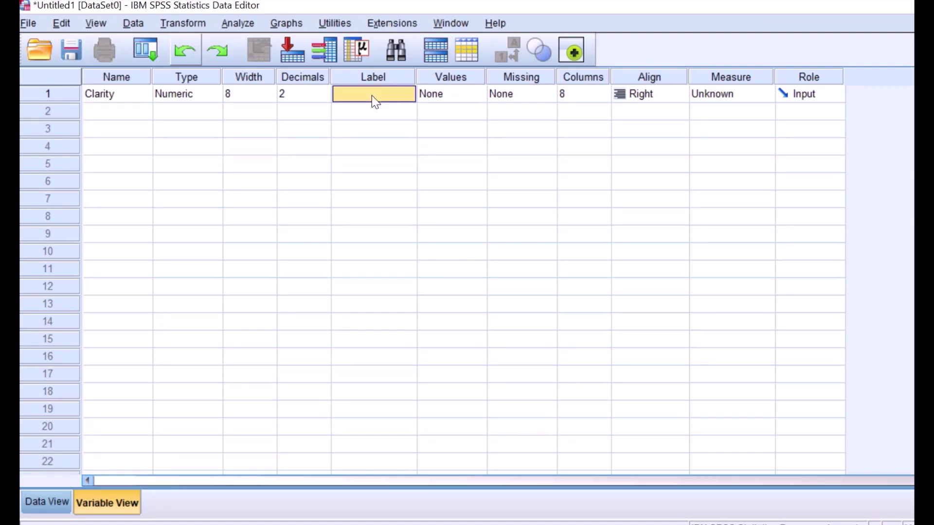
double_click(371, 95)
type("C")
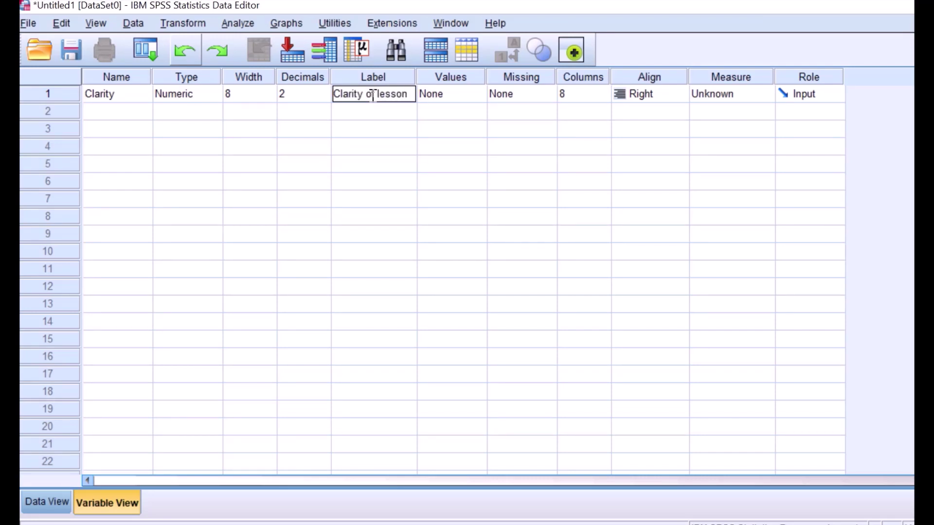
type("larity of lesson")
left_click(381, 111)
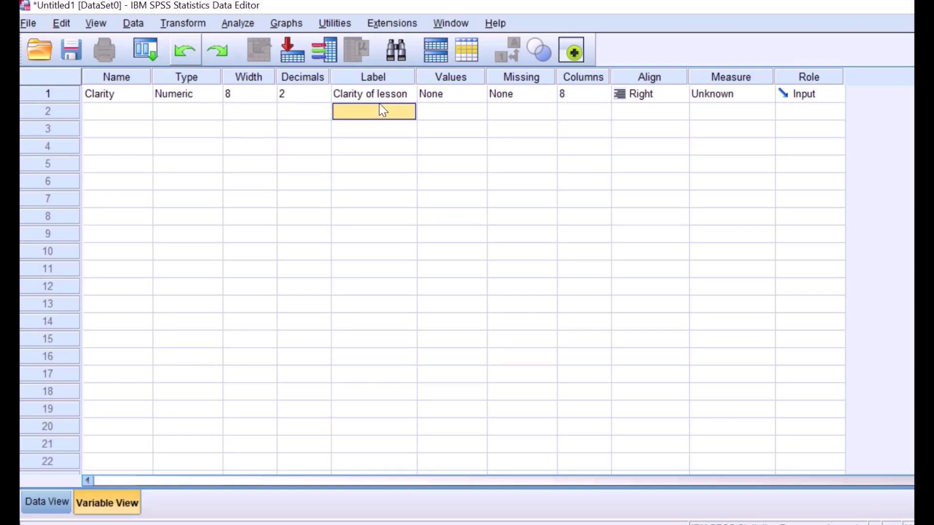
Define the first value labels for the Clarity variable: 1 = SD and 2 = D.
left_click(459, 96)
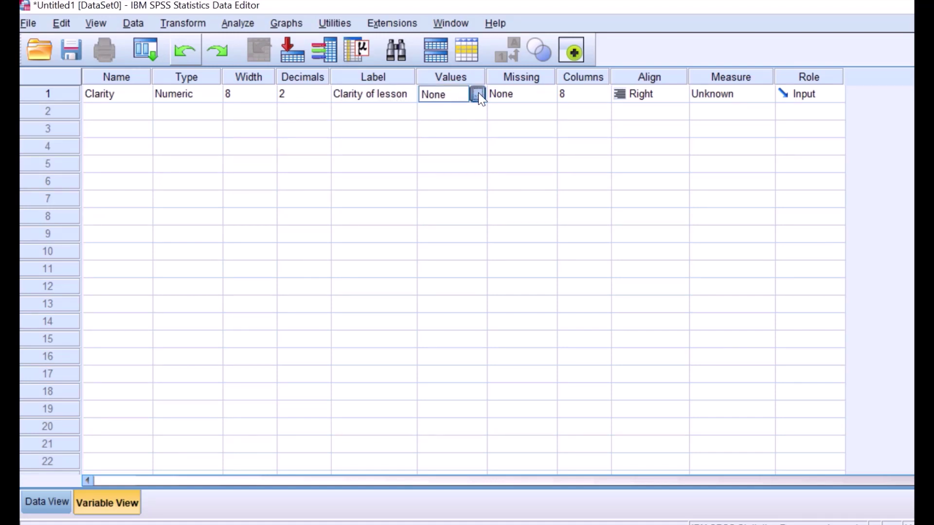
left_click(478, 95)
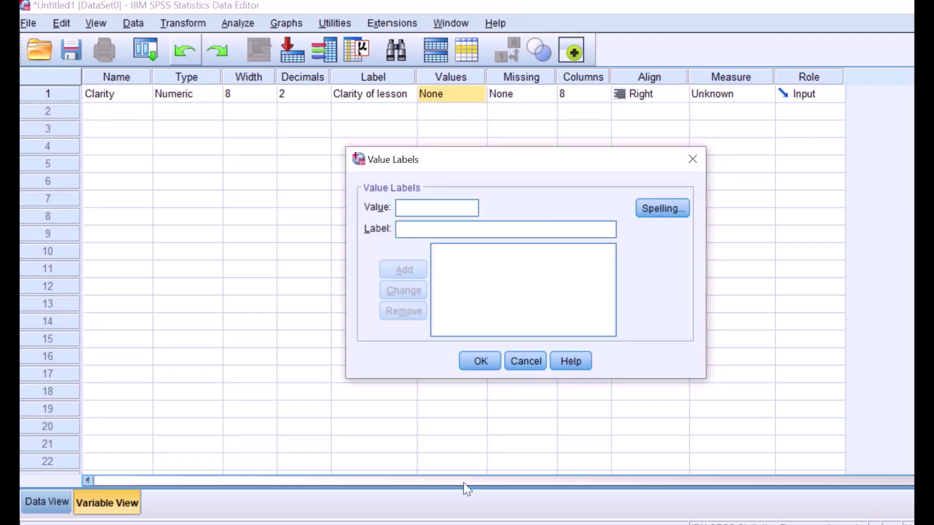
key("alt+Tab")
left_click(406, 232)
type("SD")
left_click(409, 267)
type("2")
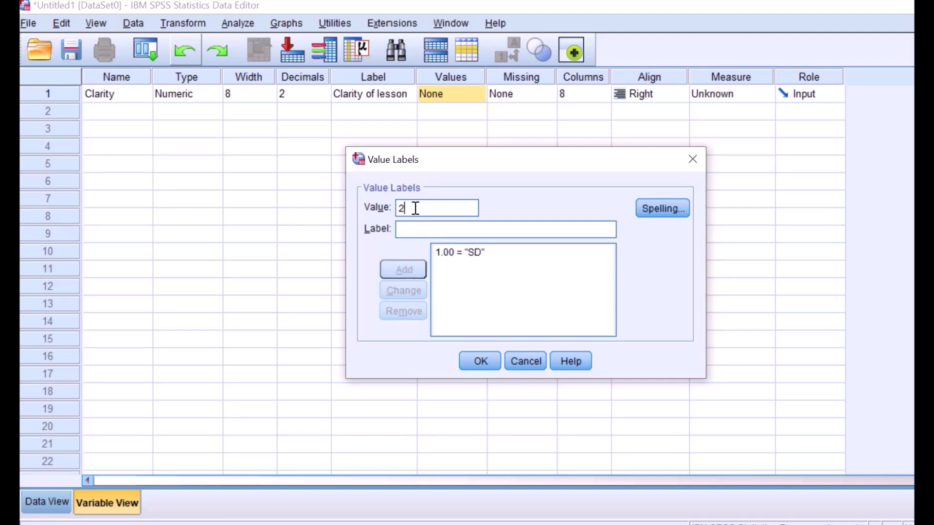
left_click(411, 229)
type("D")
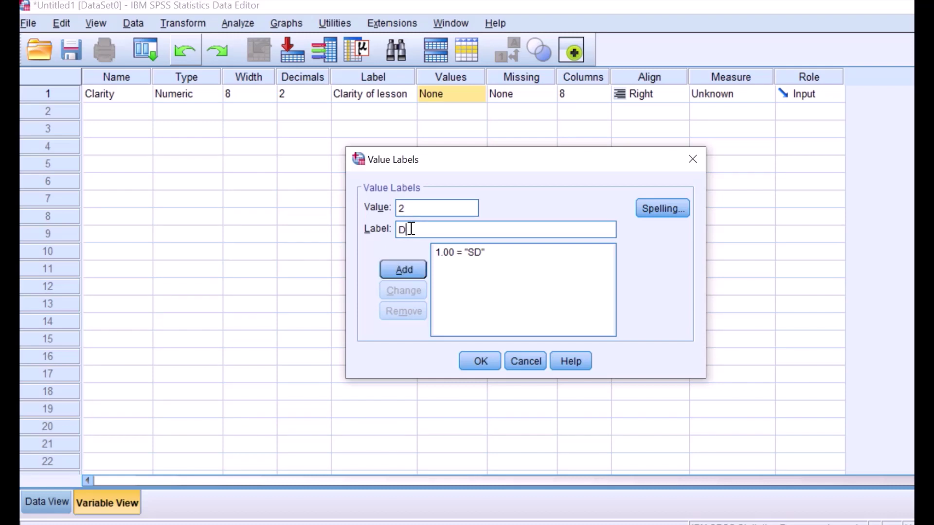
left_click(403, 269)
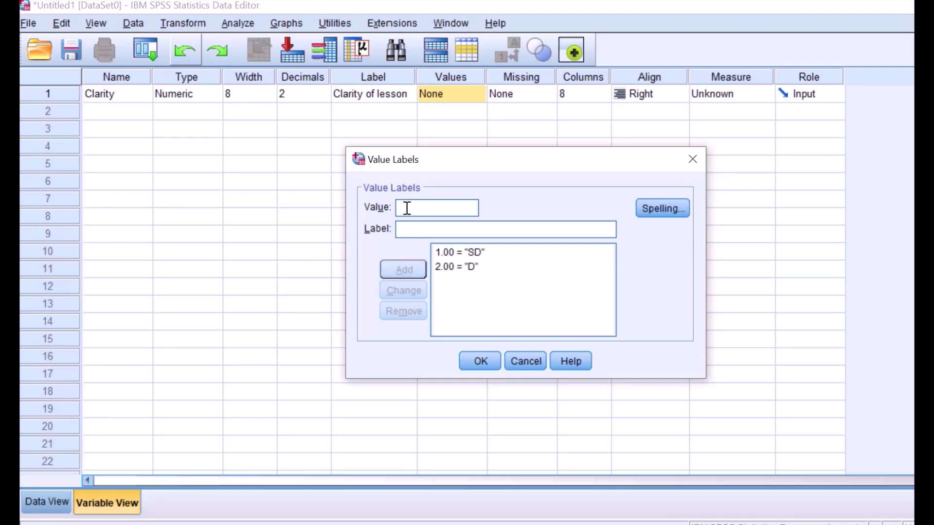
Complete the value labels for Clarity with 3 = N, 4 = A and 5 = SA, and accept them.
left_click(406, 230)
type("N")
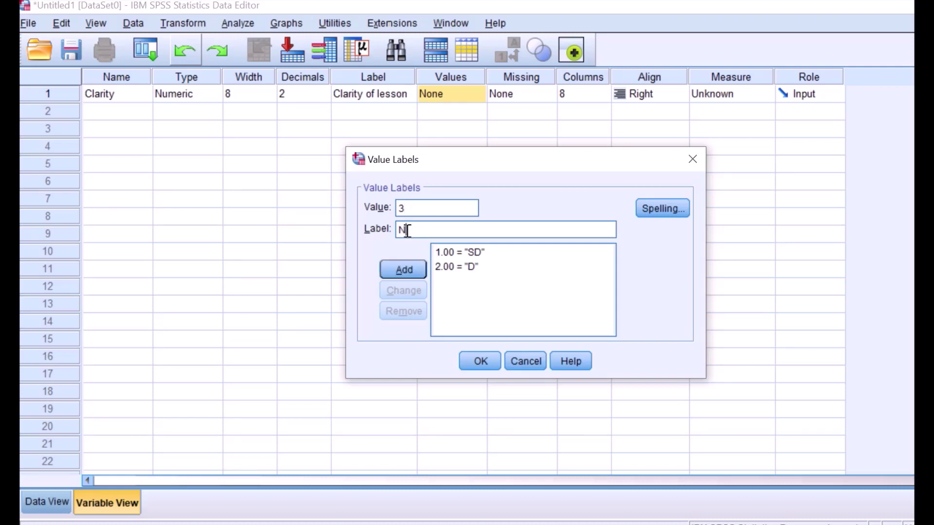
left_click(404, 269)
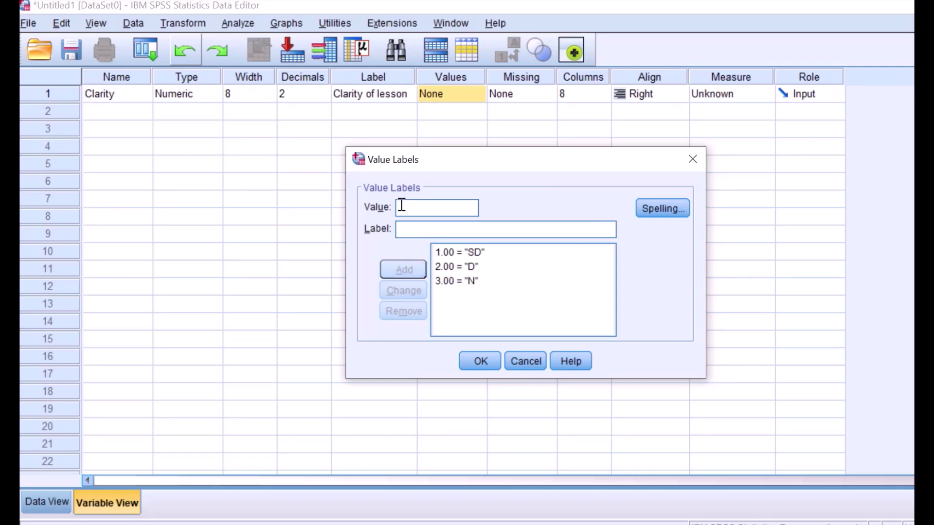
left_click(402, 208)
type("A")
left_click(407, 266)
left_click(404, 226)
type("SA")
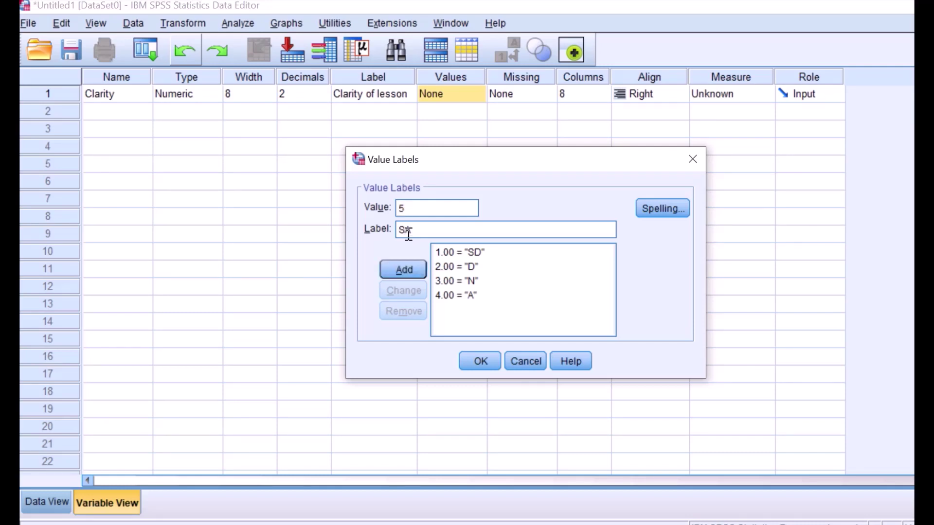
left_click(406, 267)
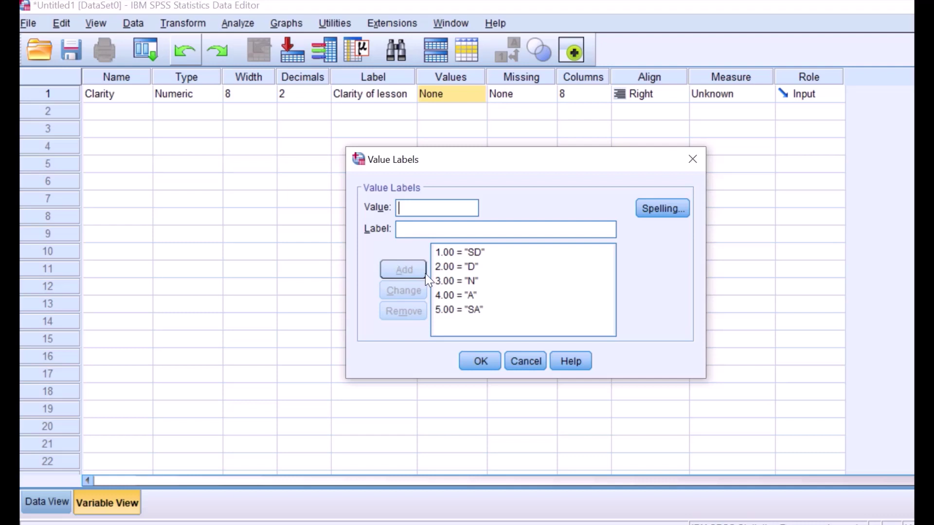
left_click(480, 361)
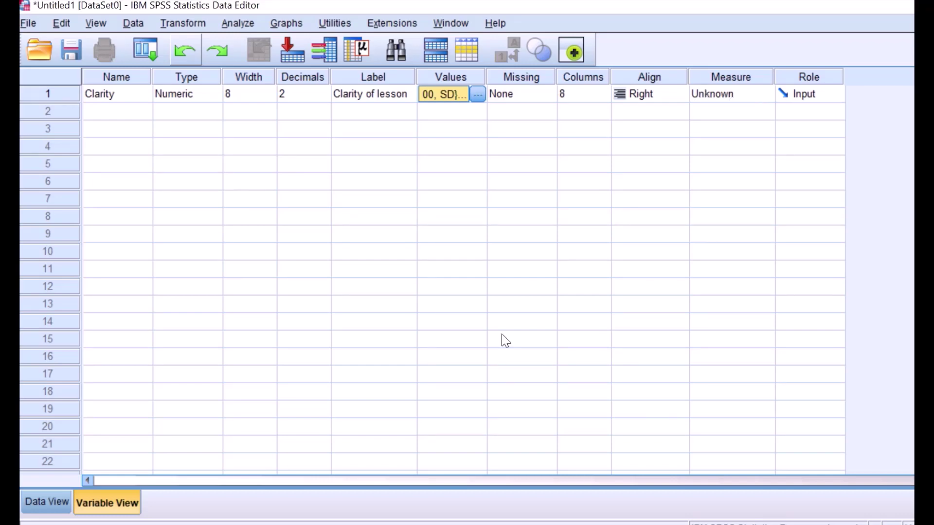
Check the questionnaire in Word, return to SPSS Statistics and set the Clarity variable's measurement level to Scale.
key("alt+Tab")
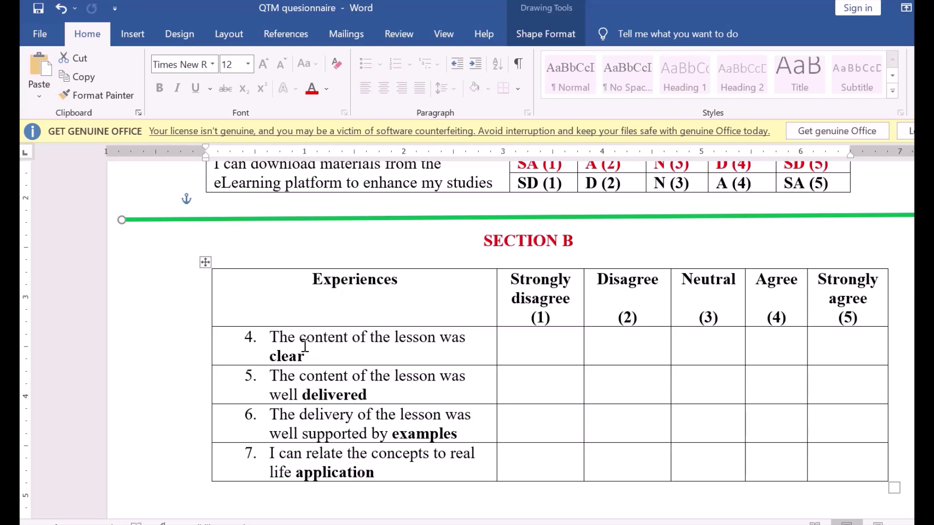
mouse_move(430, 524)
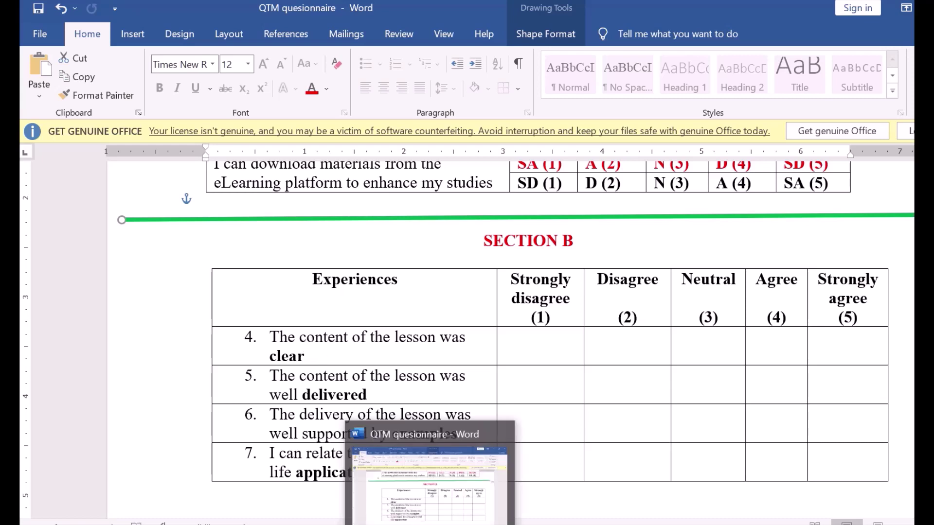
key("alt+Tab")
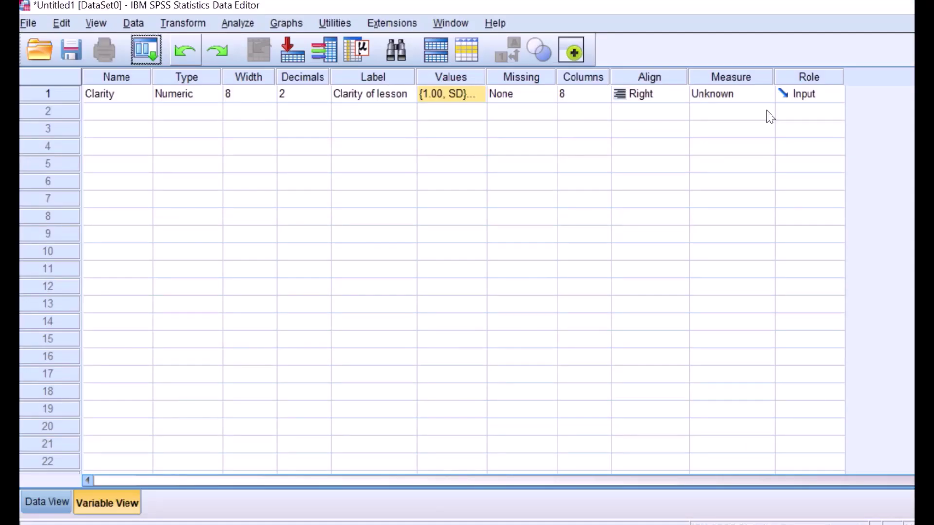
left_click(763, 95)
left_click(763, 95)
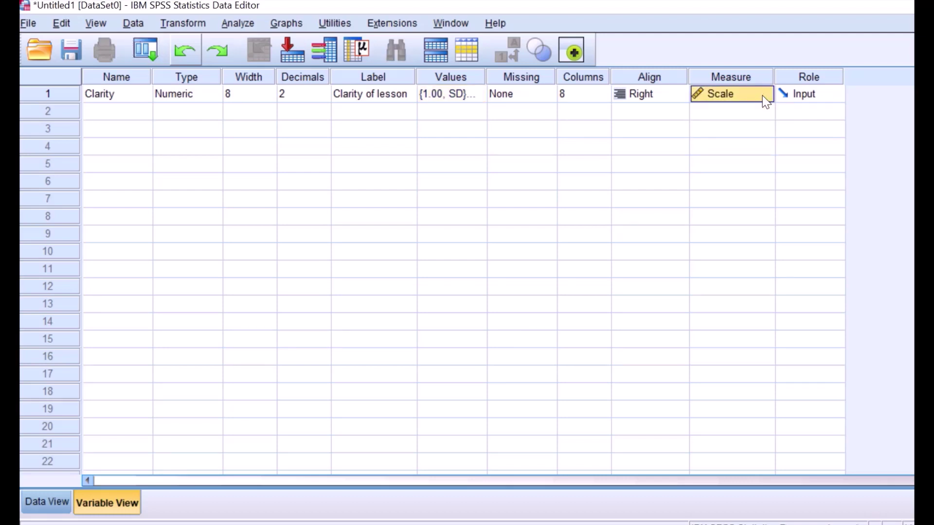
left_click(763, 95)
left_click(726, 111)
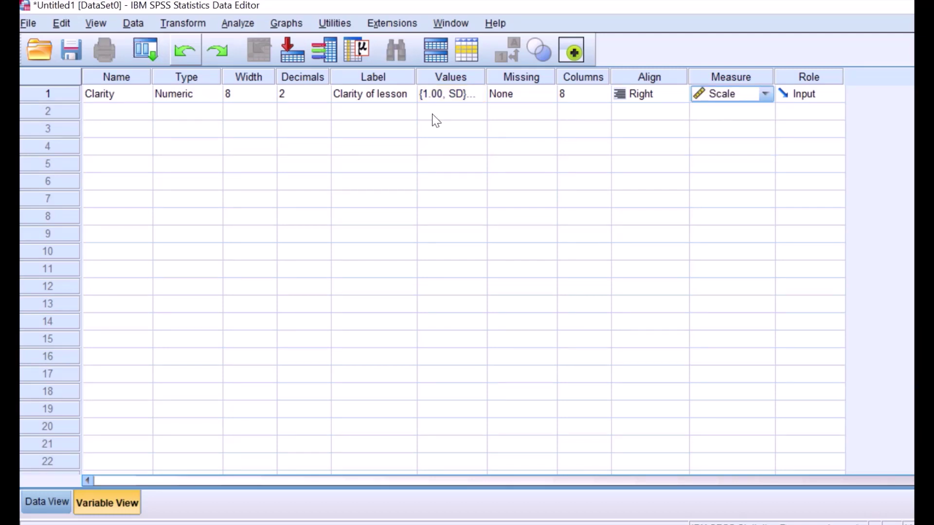
Name the second variable DELIVERY and give it the label "LESSON DELIVERY".
left_click(411, 520)
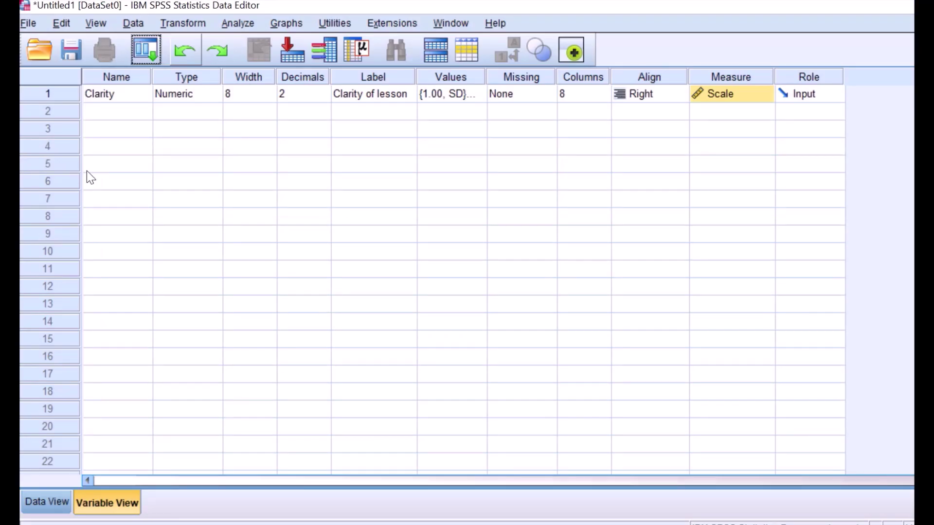
left_click(102, 125)
left_click(101, 113)
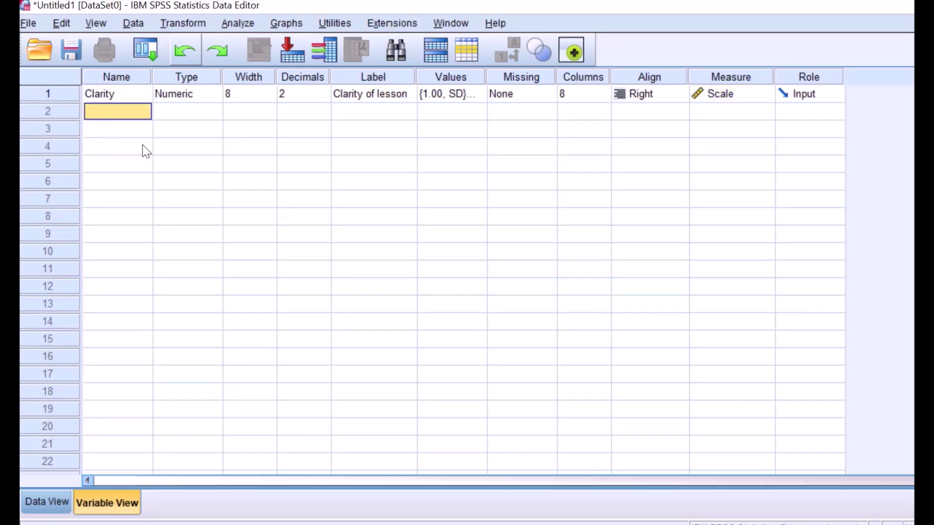
type("DELIVERY")
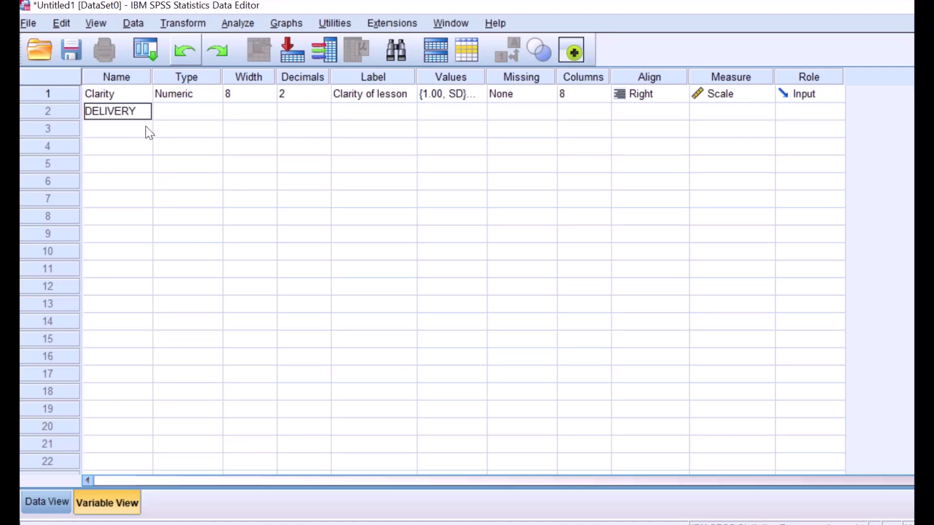
left_click(146, 127)
left_click(343, 114)
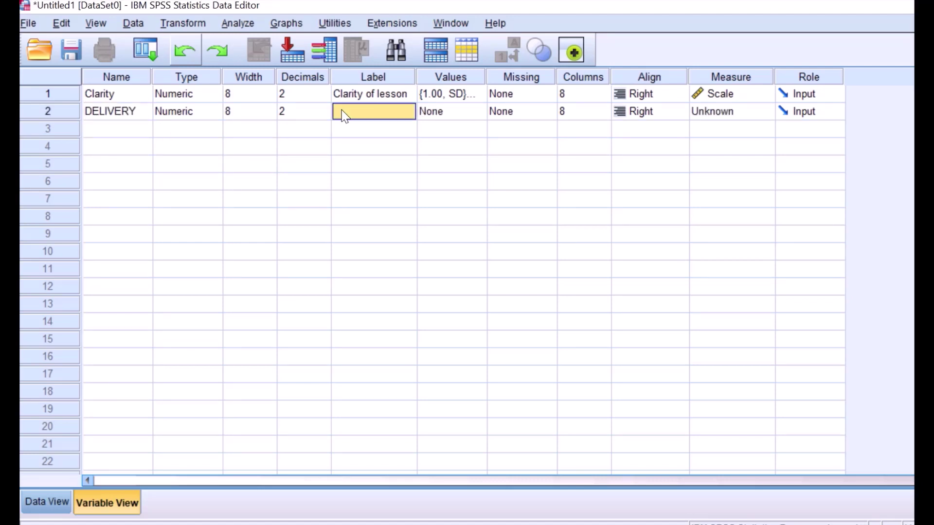
type("LESSON DEL")
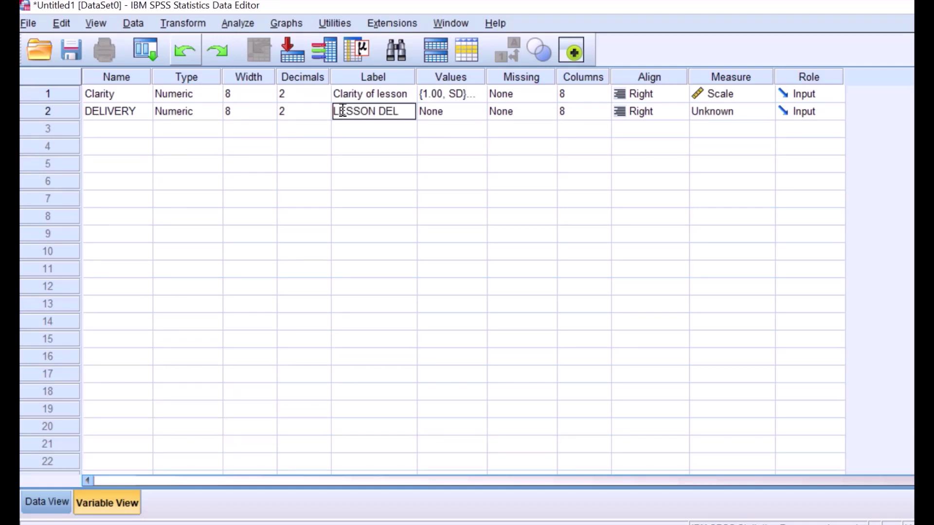
type("IVERY")
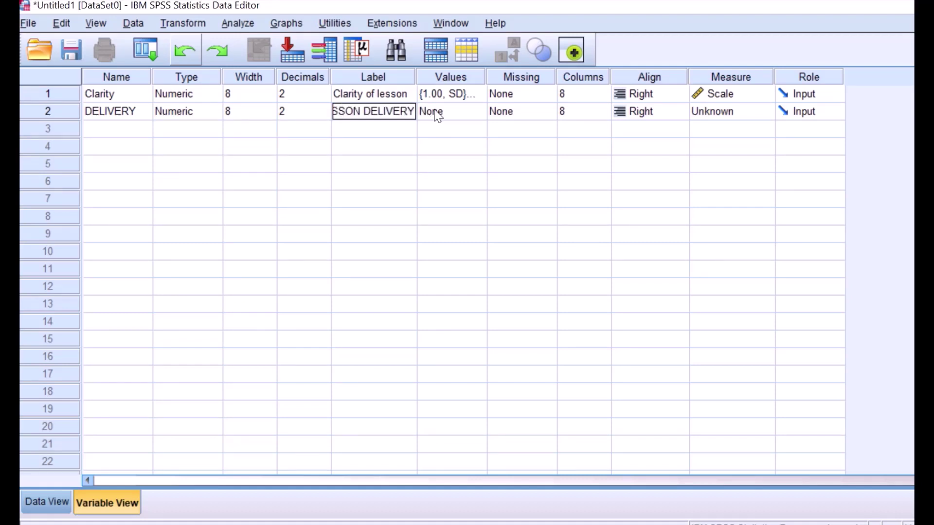
left_click(455, 117)
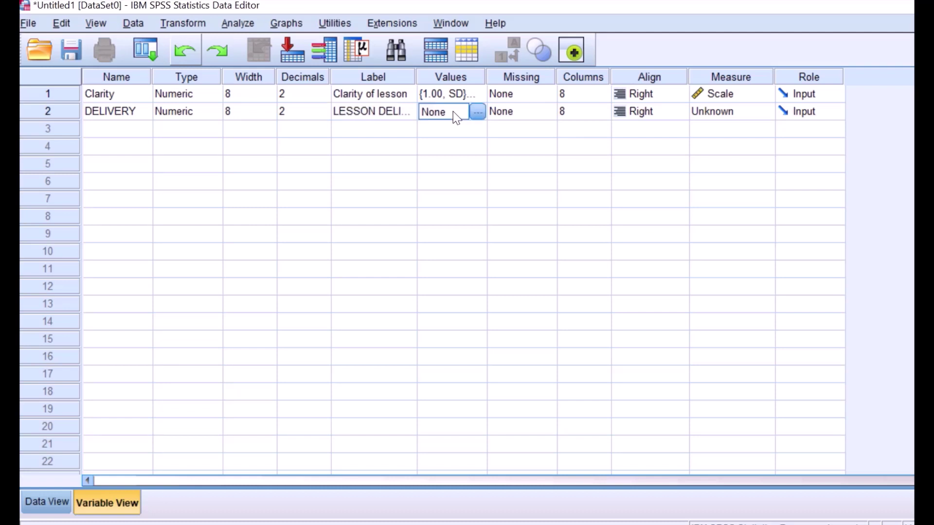
left_click(478, 113)
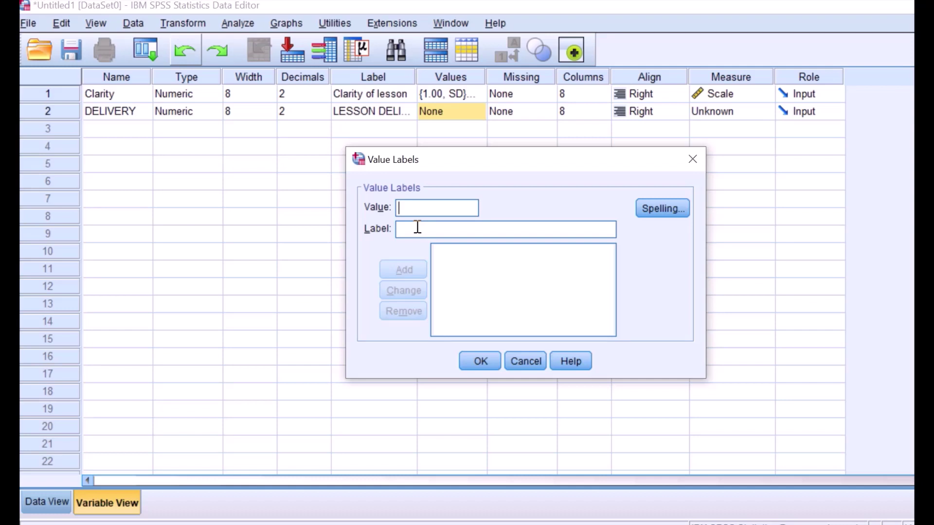
left_click(692, 160)
Copy the value labels from the Clarity variable to the DELIVERY variable and check the copied definitions.
left_click(457, 95)
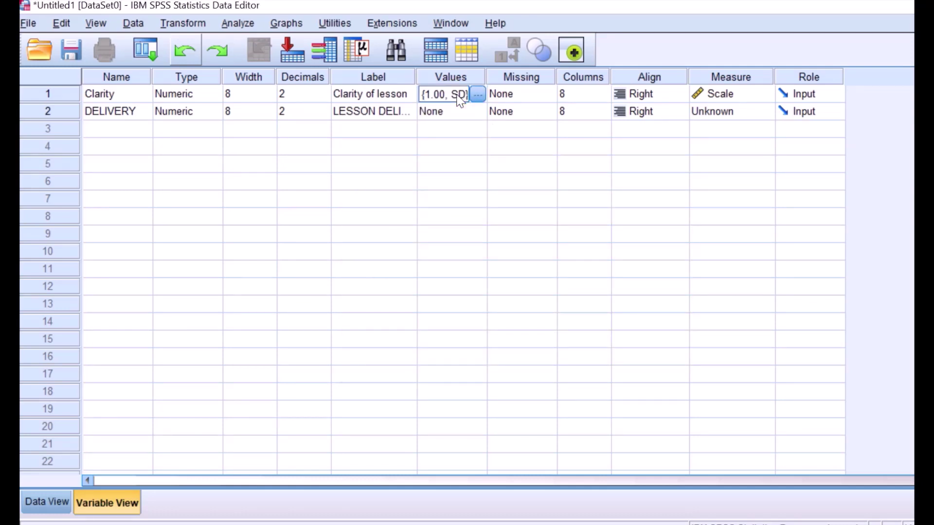
left_click(458, 113)
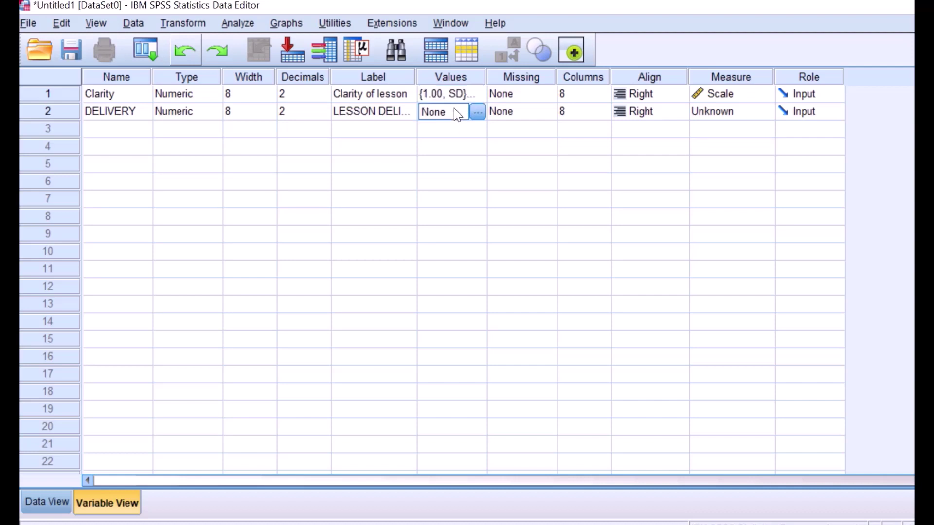
key("ctrl+v")
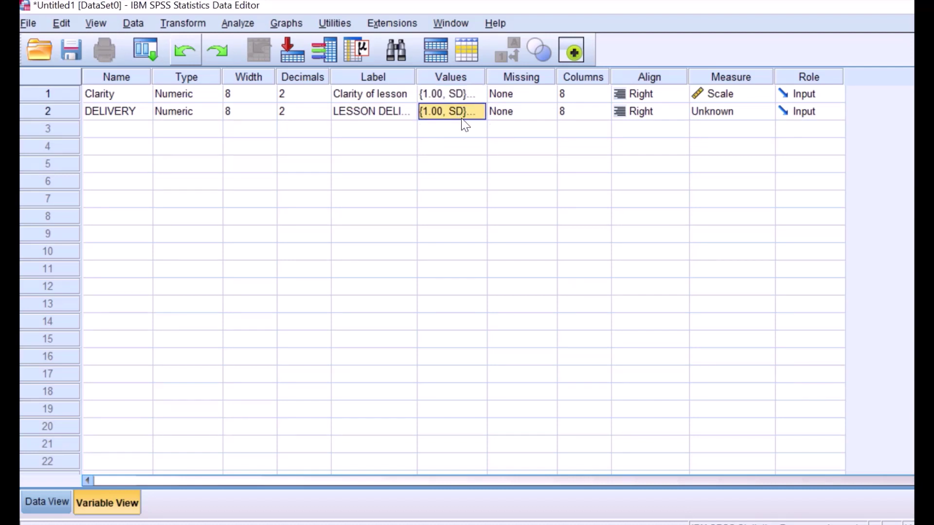
left_click(472, 110)
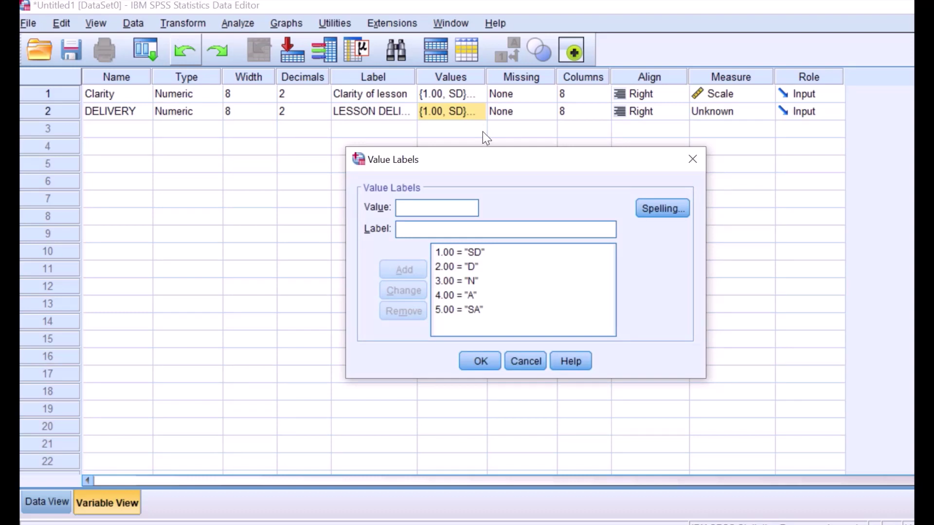
left_click(479, 361)
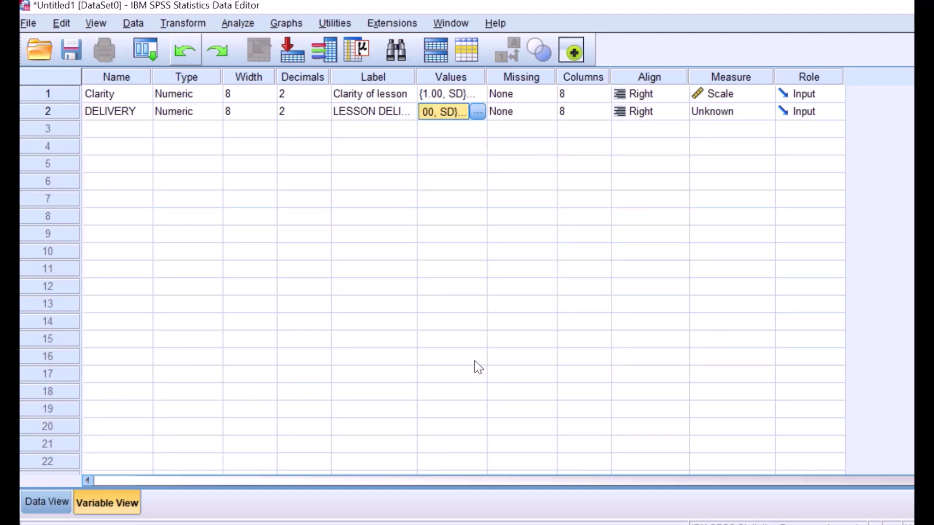
Set the DELIVERY variable's measurement level to Scale and check the next item in the Word questionnaire.
left_click(722, 115)
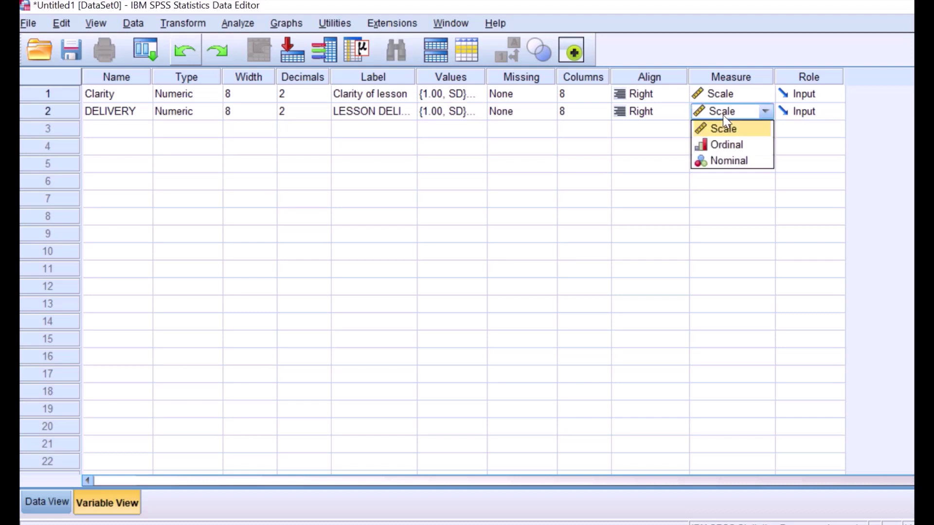
left_click(734, 128)
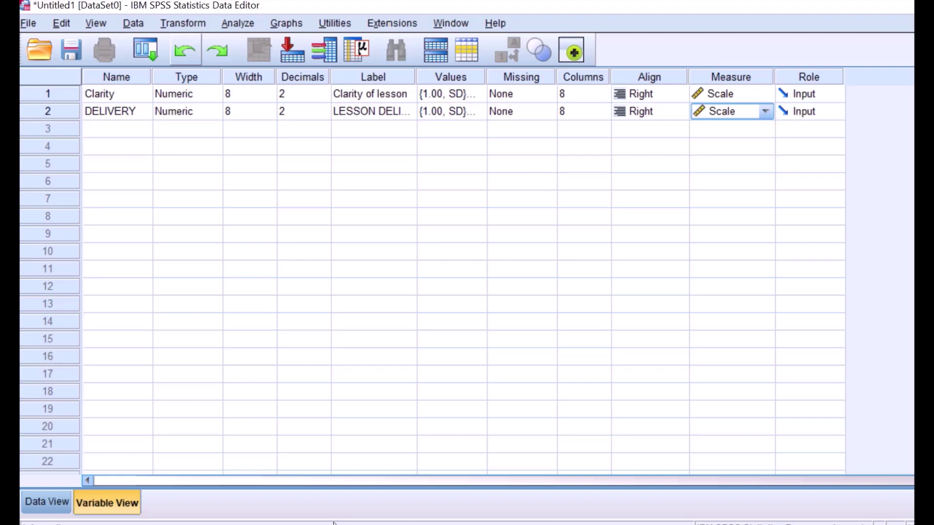
mouse_move(430, 523)
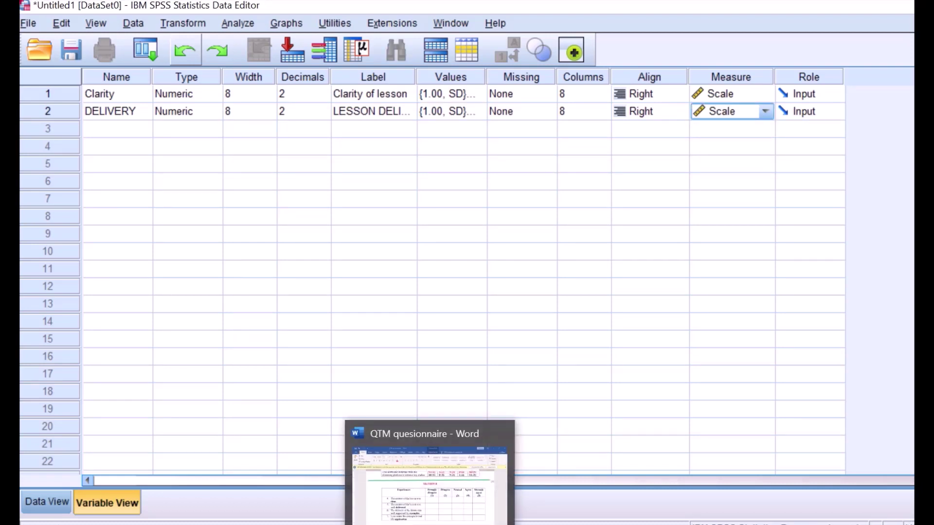
left_click(411, 523)
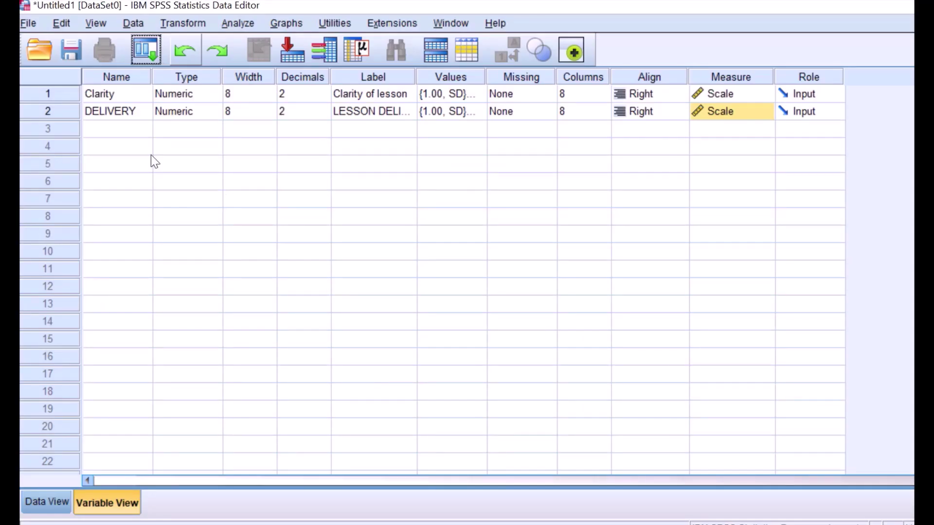
Name the third variable USE_OF_EXAMPLES and give it the label "USE OF EXAMPLES".
left_click(120, 130)
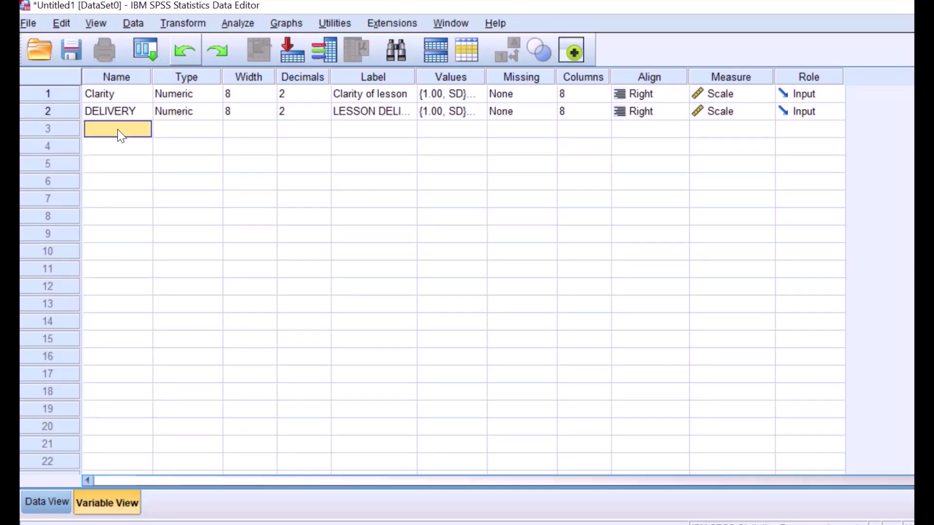
type("USE_OF")
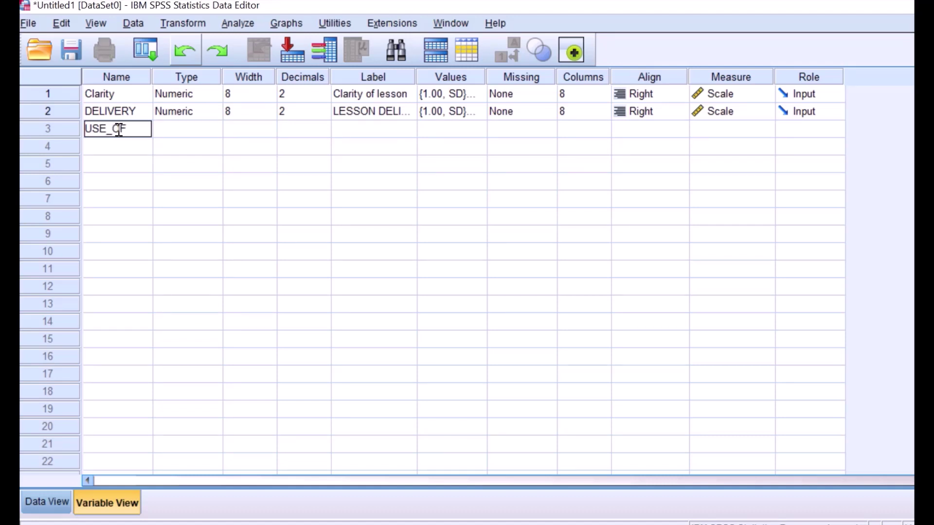
type("_EXAMPLES")
left_click(199, 132)
left_click(345, 129)
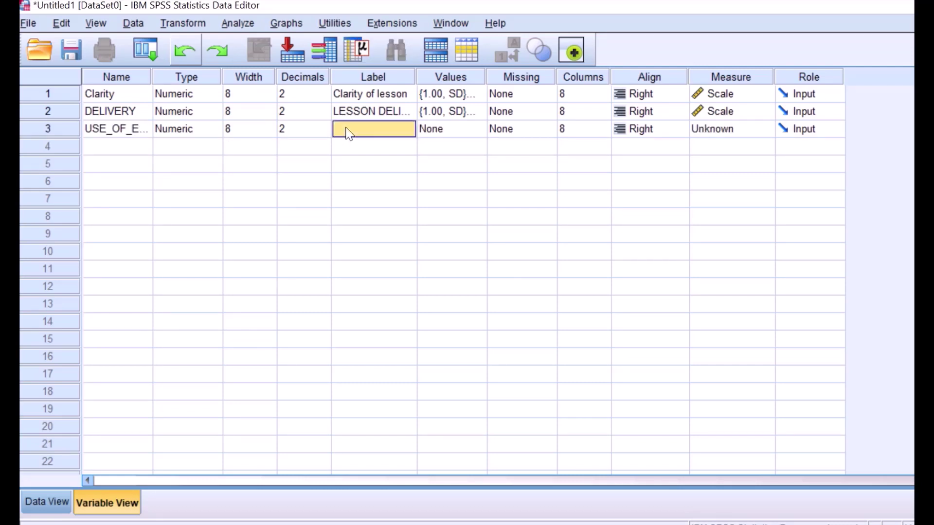
type("U")
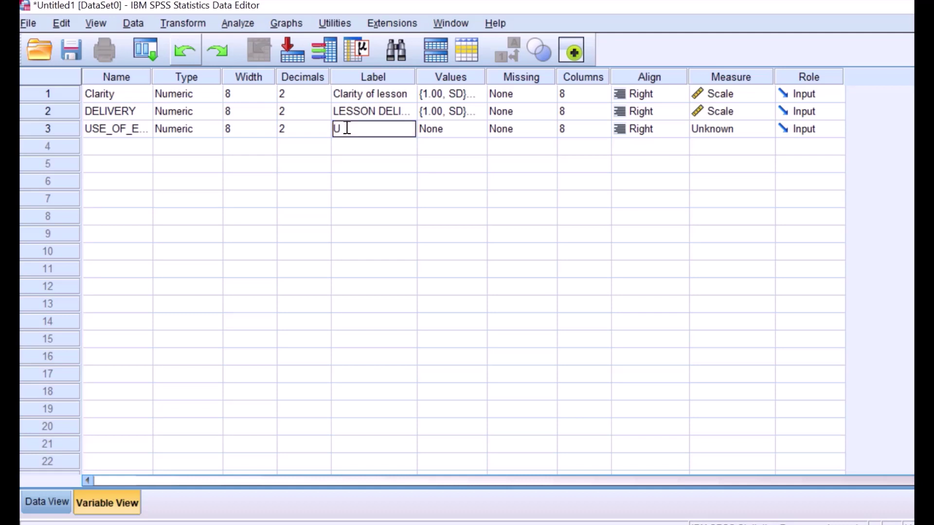
type("SE OF EXAMPLES")
left_click(456, 129)
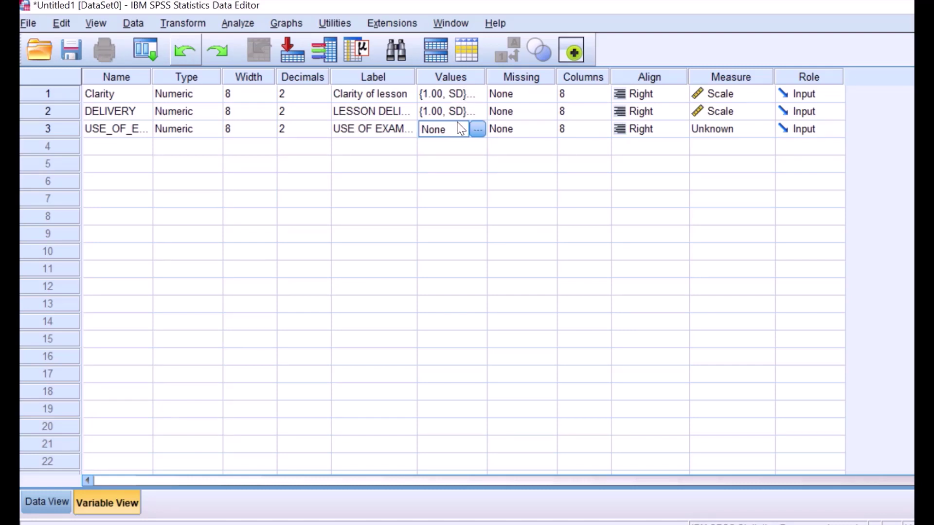
left_click(477, 129)
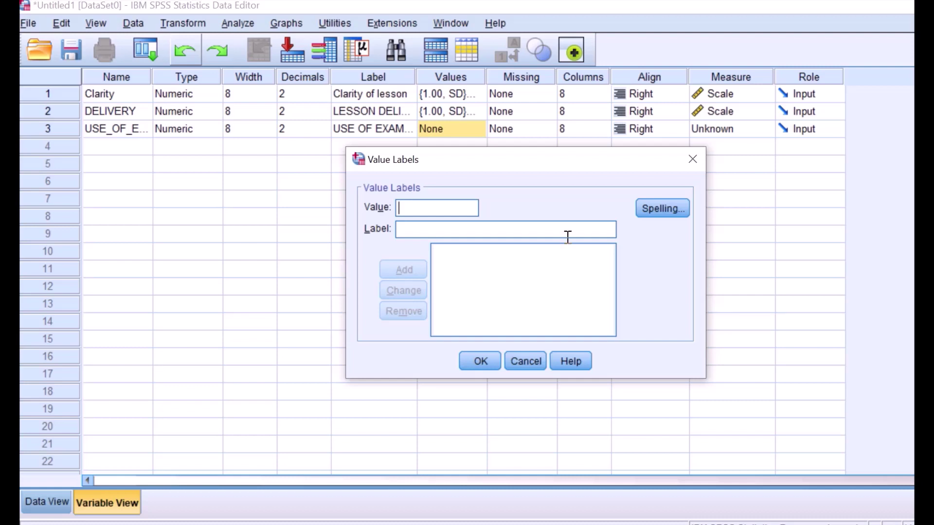
left_click(483, 358)
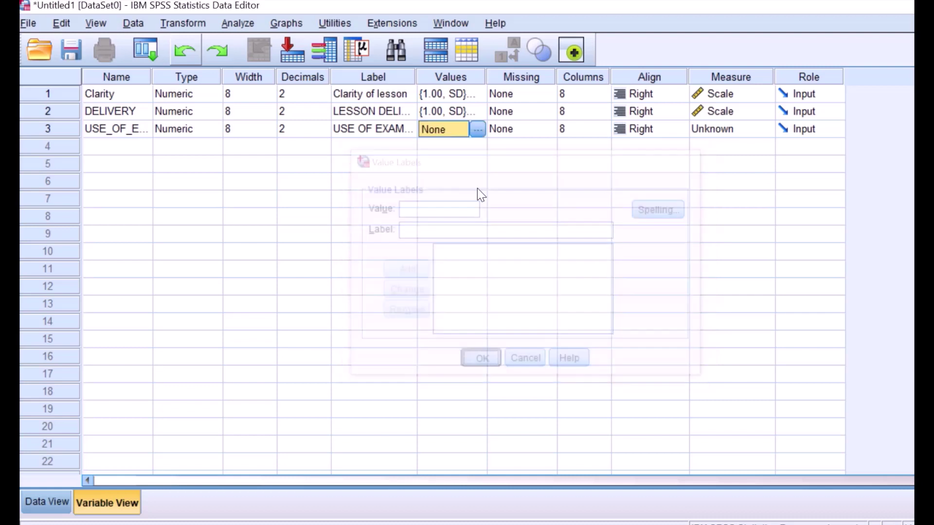
Copy the value labels from the Clarity variable to USE_OF_EXAMPLES and set its measurement level to Scale.
left_click(459, 95)
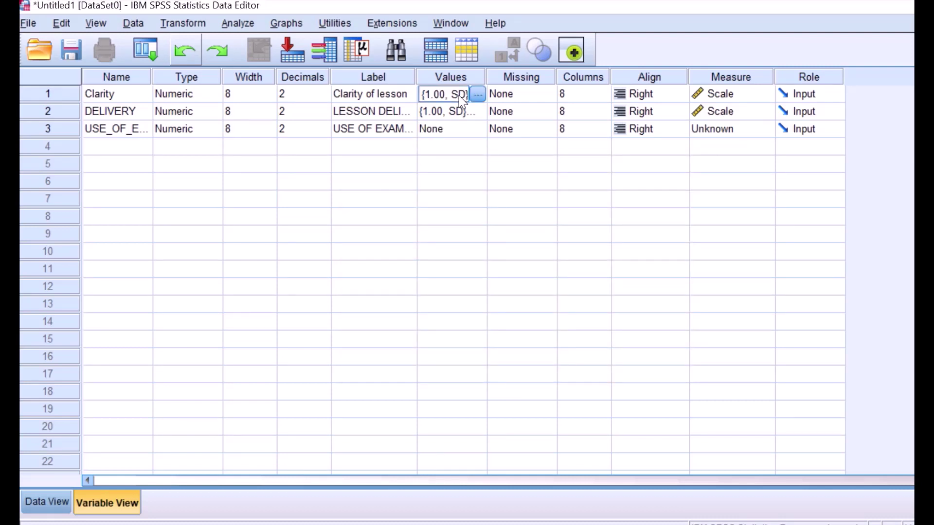
left_click(462, 133)
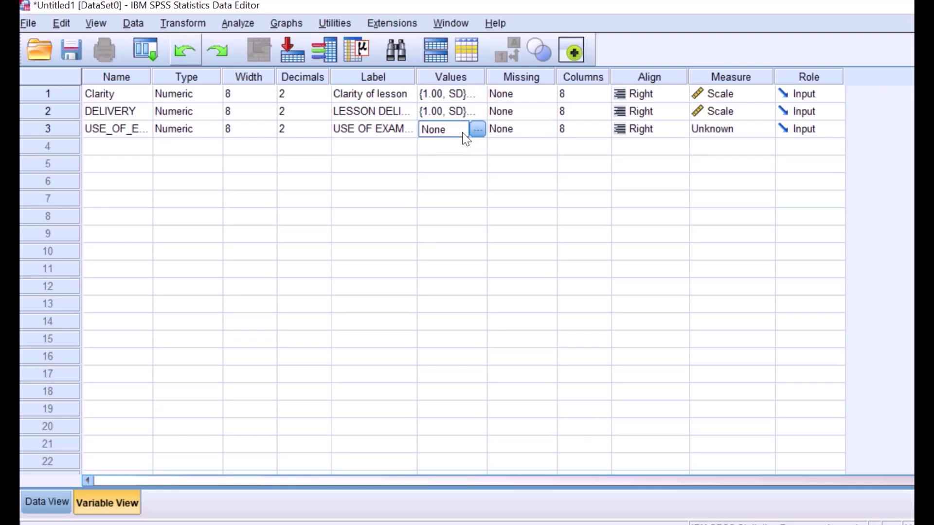
key("ctrl+v")
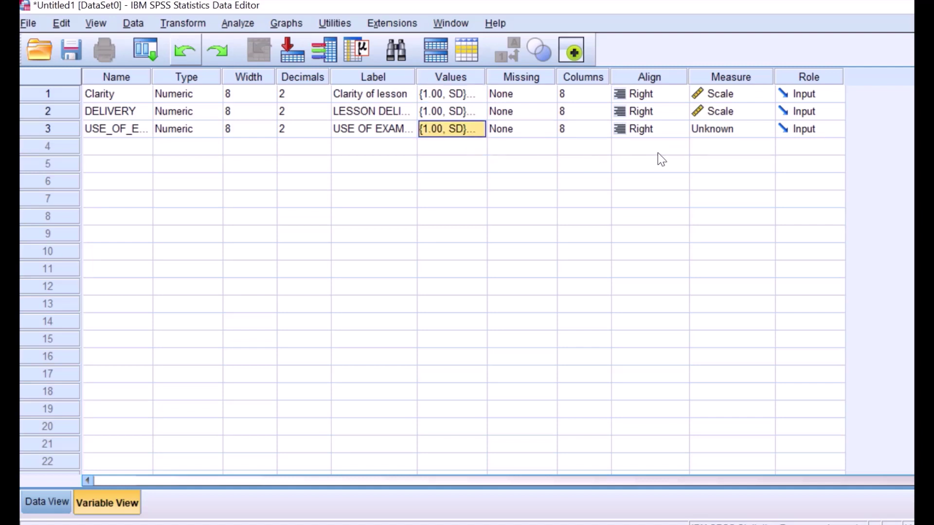
left_click(738, 130)
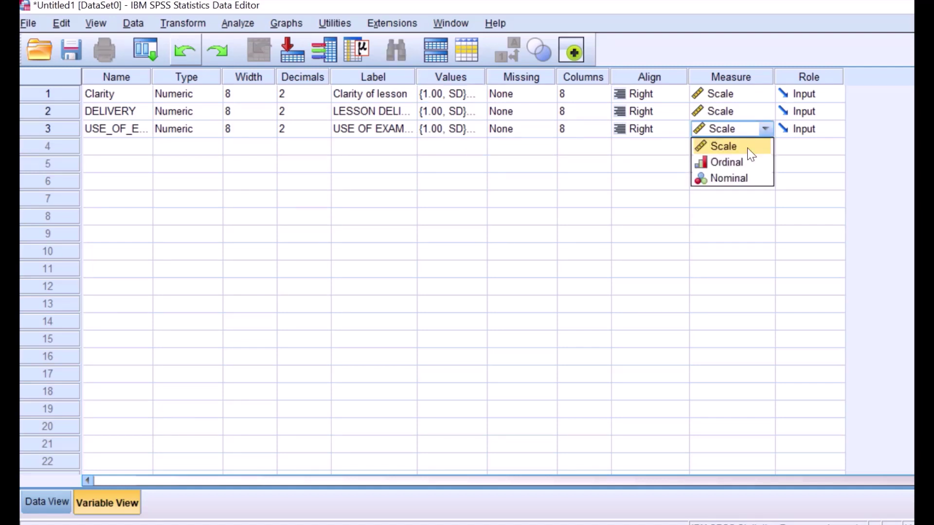
left_click(743, 146)
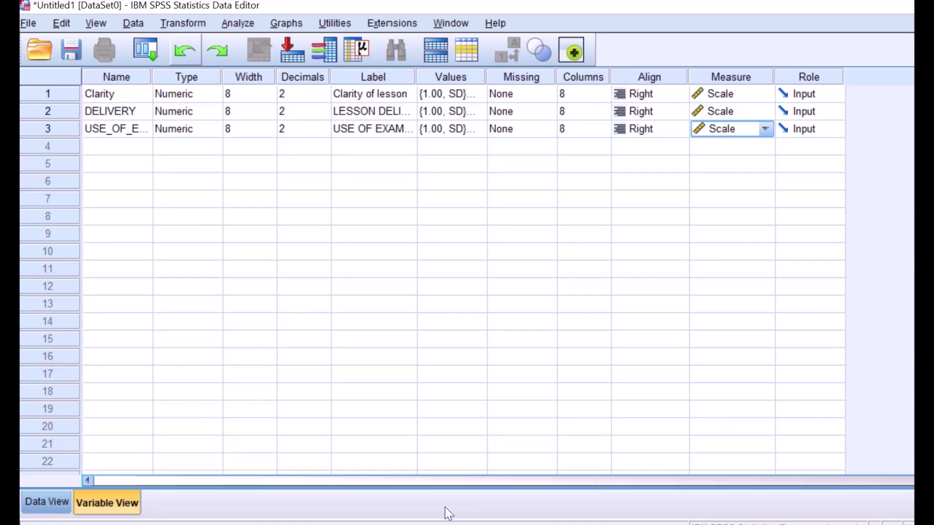
Switch to the Word questionnaire, examine the Section C items and their response scale, and return to SPSS Statistics.
key("alt+Tab")
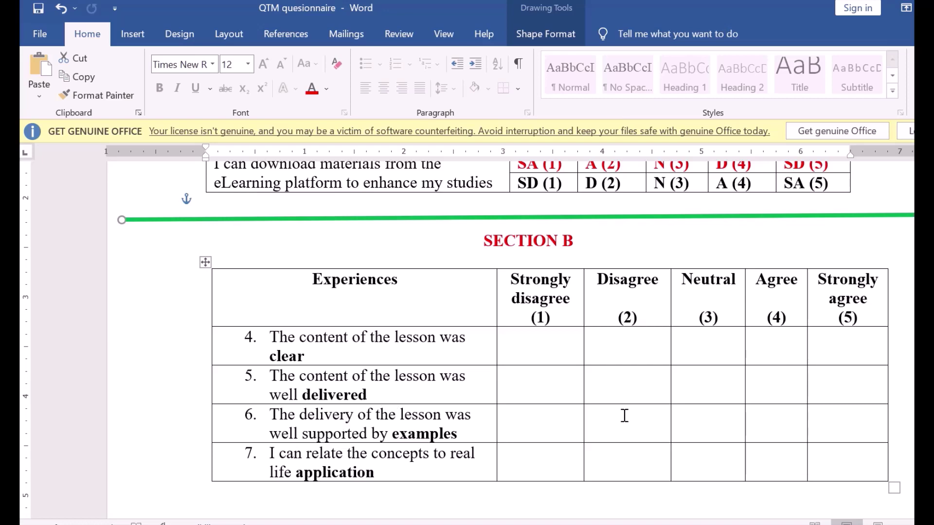
scroll(624, 416, "down", 3)
scroll(553, 377, "up", 1)
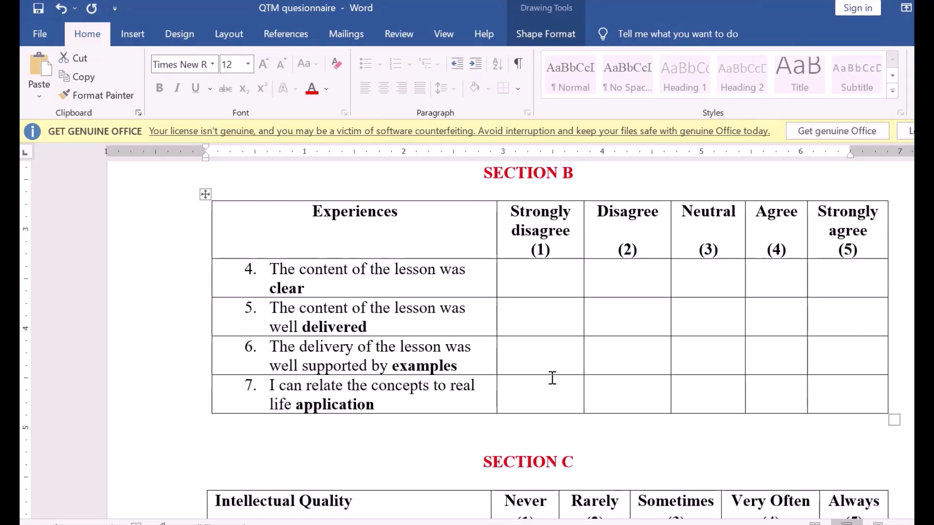
scroll(576, 379, "down", 4)
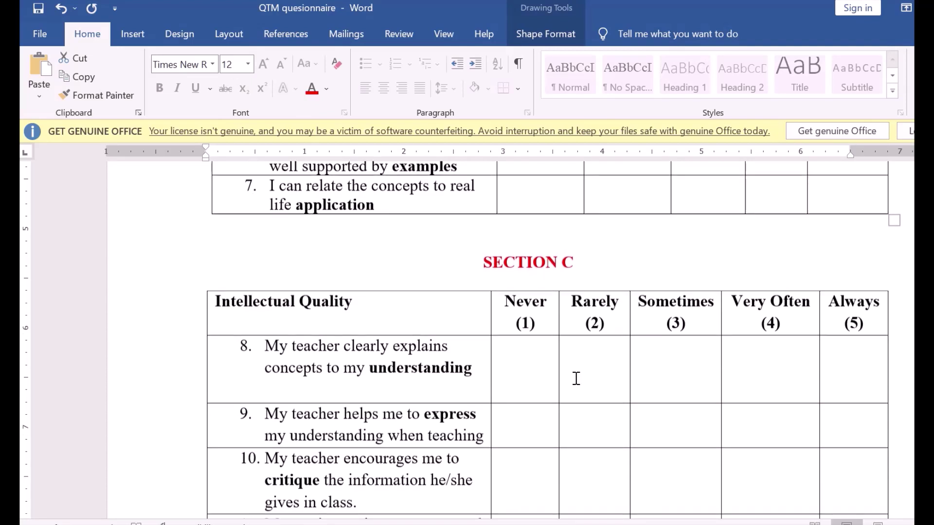
scroll(576, 378, "down", 1)
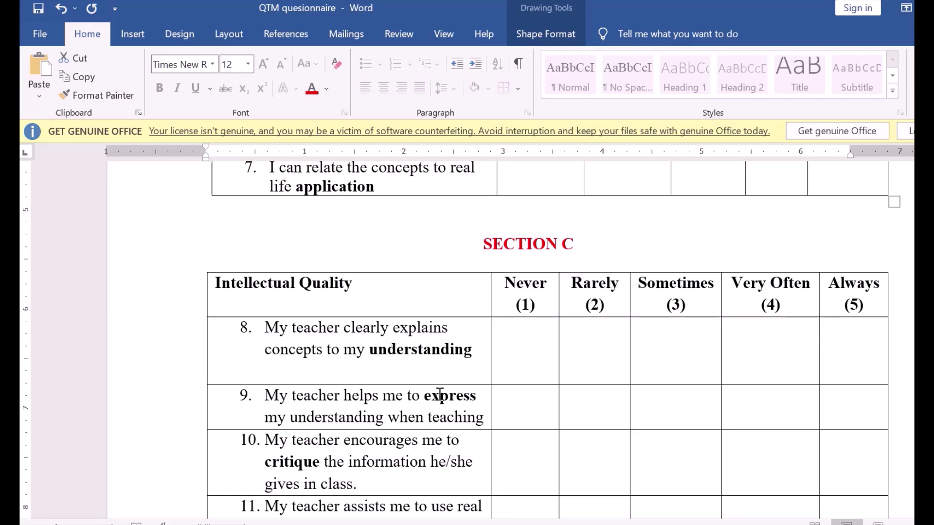
key("alt+Tab")
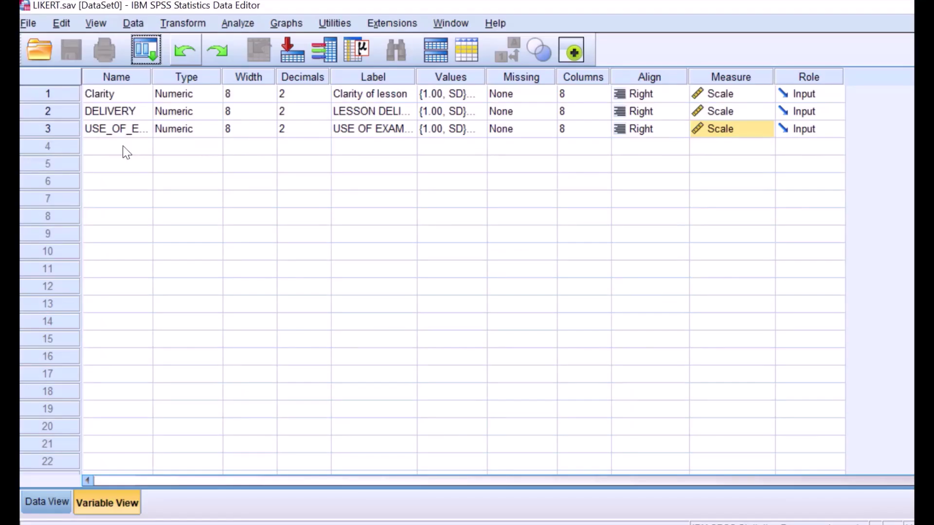
Name the fourth variable UNDERSTANDING and give it the label "UNDERSTANDING OF CONCEPTS".
left_click(121, 145)
type("UN")
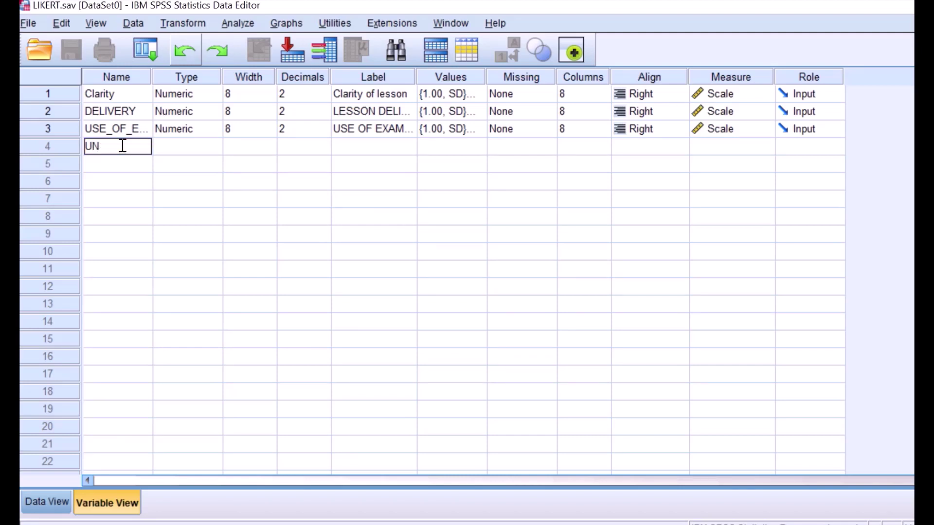
type("DERSTANDING")
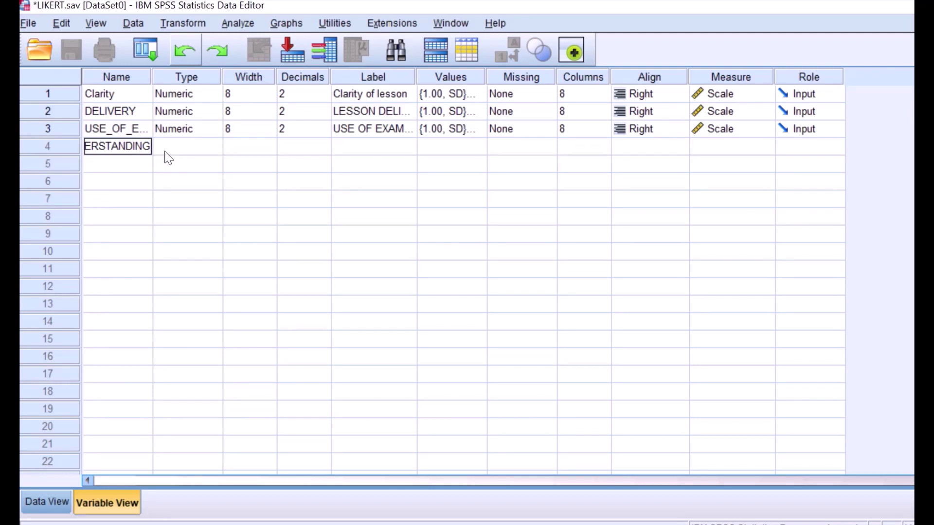
left_click(175, 157)
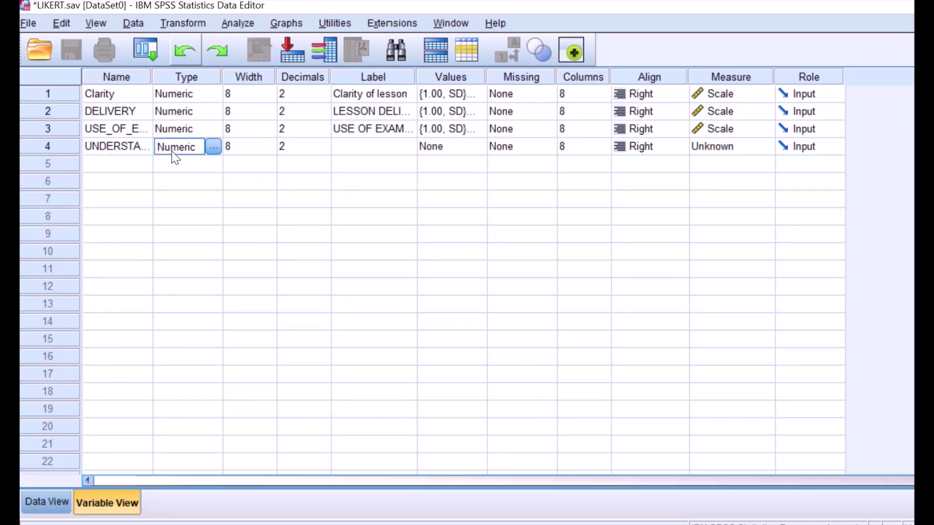
left_click(367, 152)
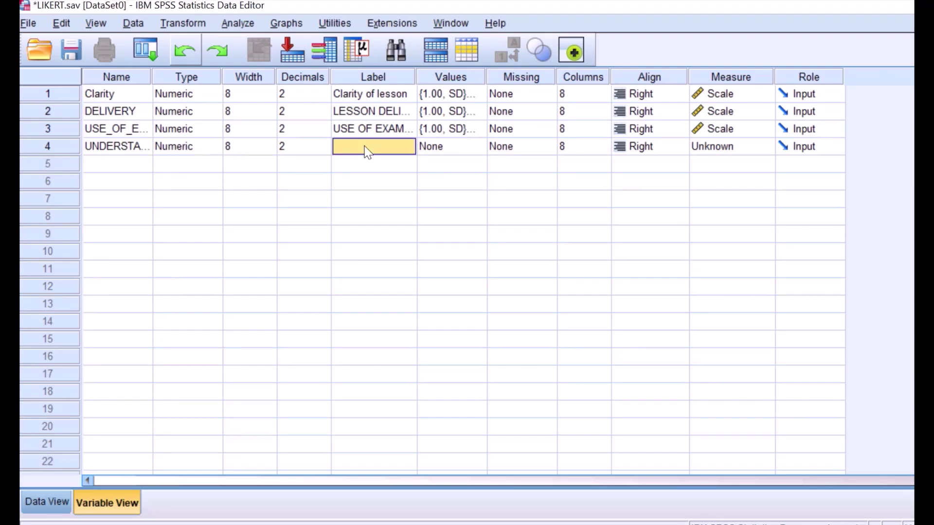
type("UND")
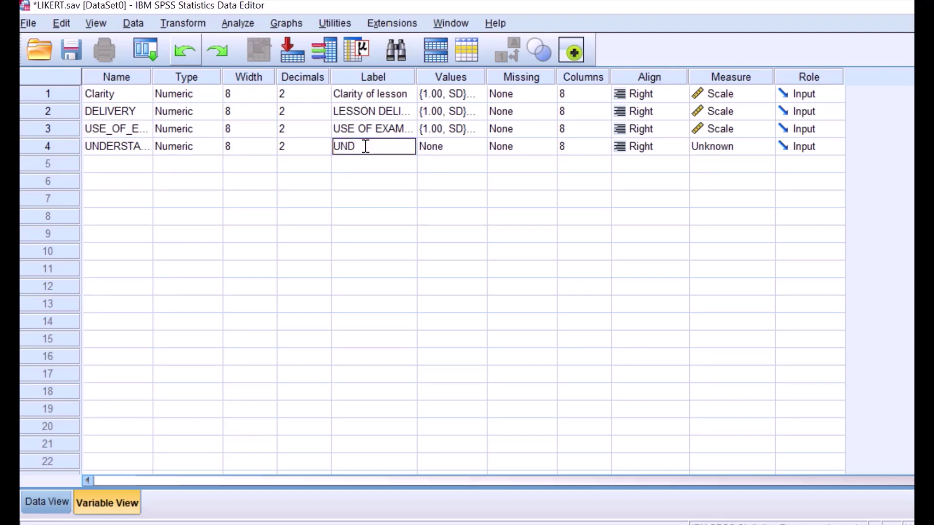
type("ERSTAN")
type("DING OF CO")
type("NCEP")
type("TS")
left_click(426, 163)
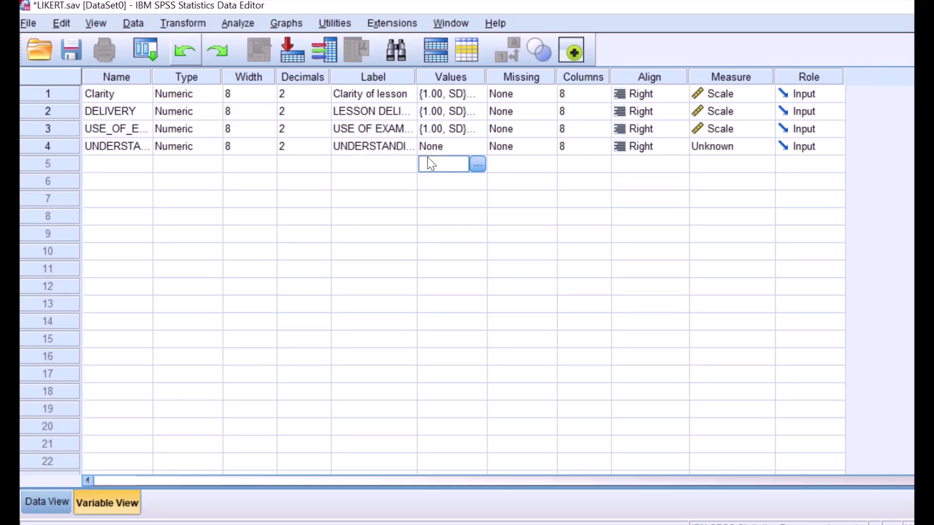
Start the value labels for the UNDERSTANDING variable by adding 1 = NEVER.
left_click(478, 145)
left_click(477, 145)
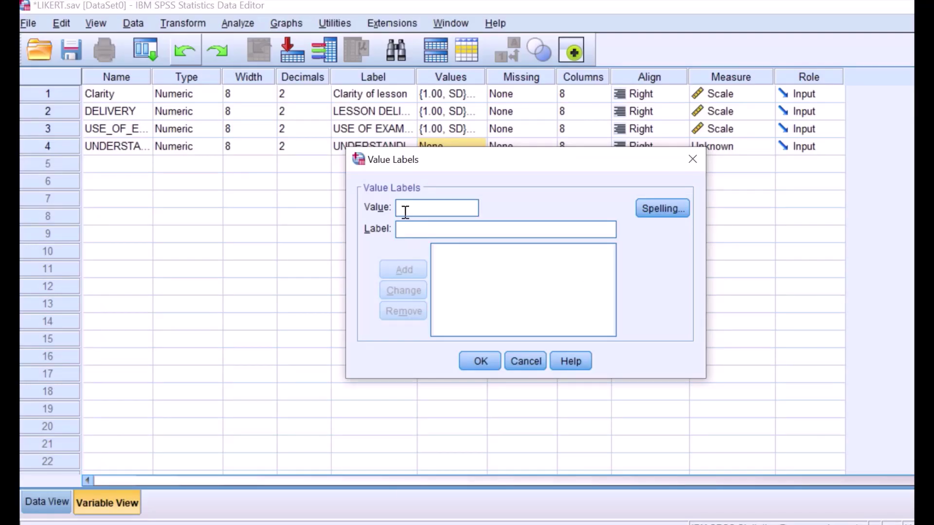
left_click(405, 233)
type("NEVER")
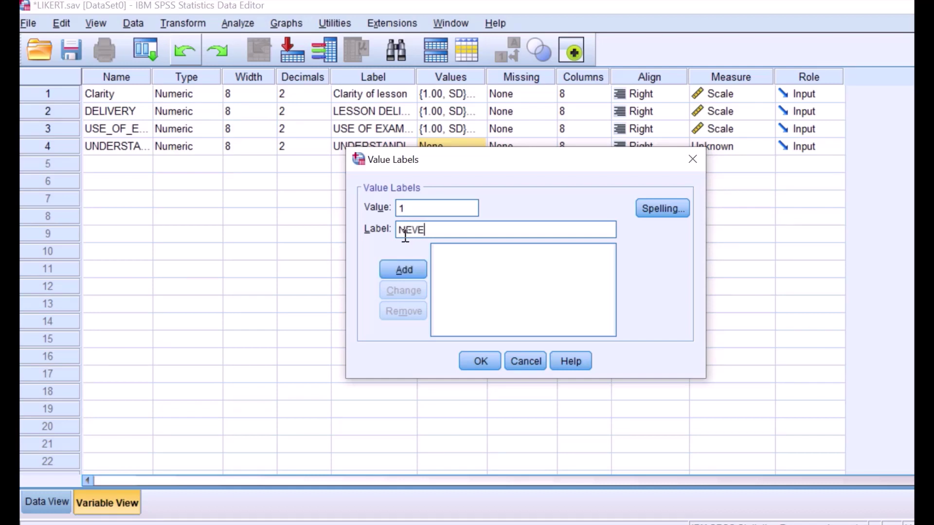
left_click(405, 267)
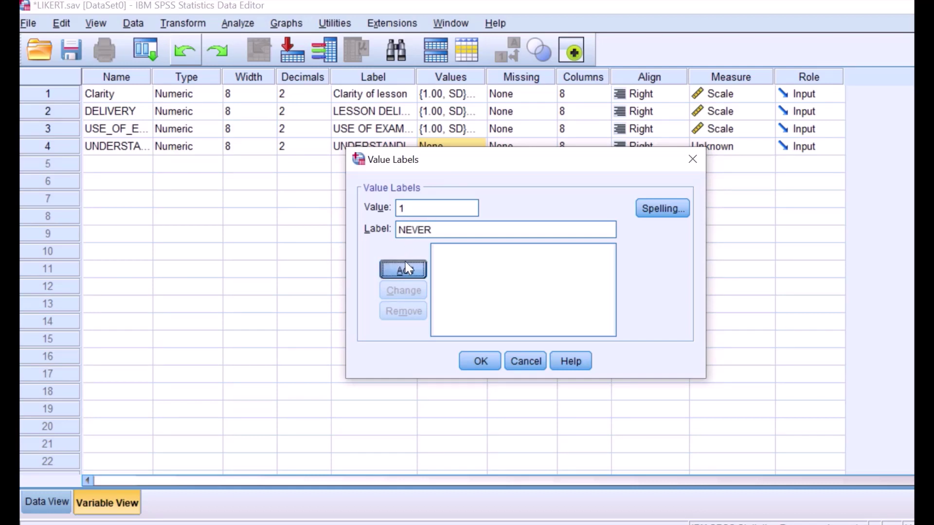
Add the value labels 2 = RARELY and 3 = SOMETIMES to the UNDERSTANDING variable.
left_click(416, 209)
type("2")
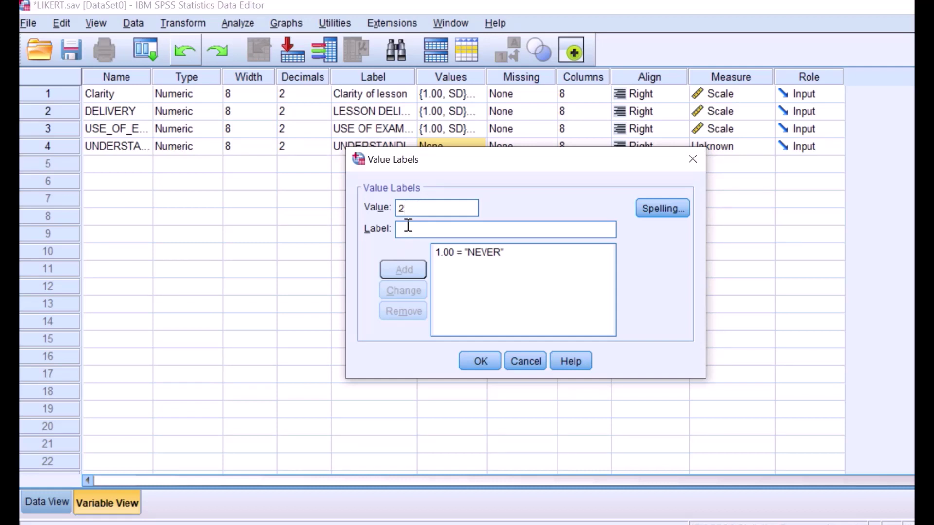
left_click(408, 226)
type("RA")
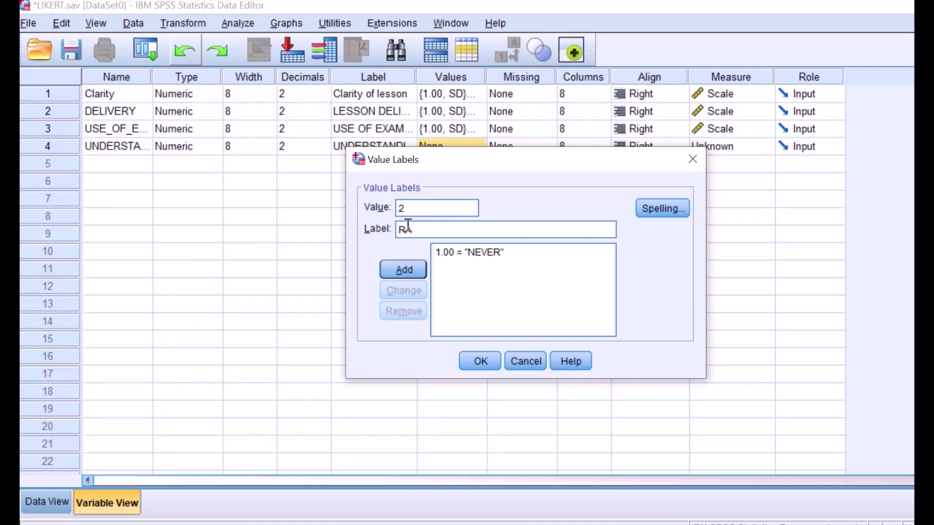
type("RELY")
left_click(413, 272)
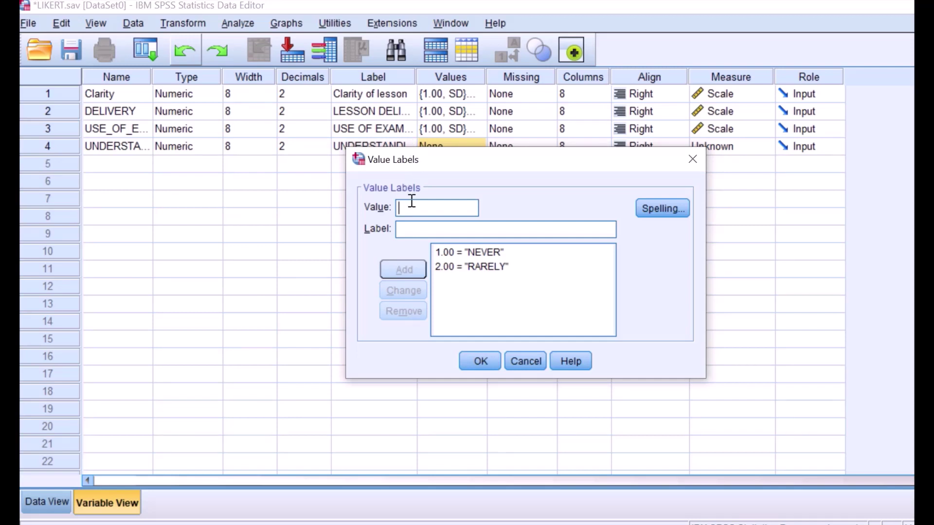
type("3SOM")
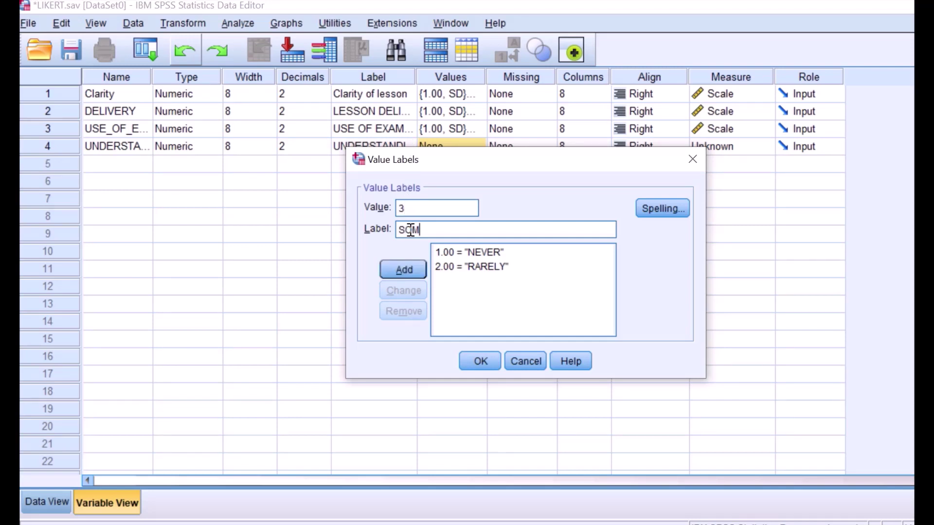
type("ETIMES")
left_click(410, 265)
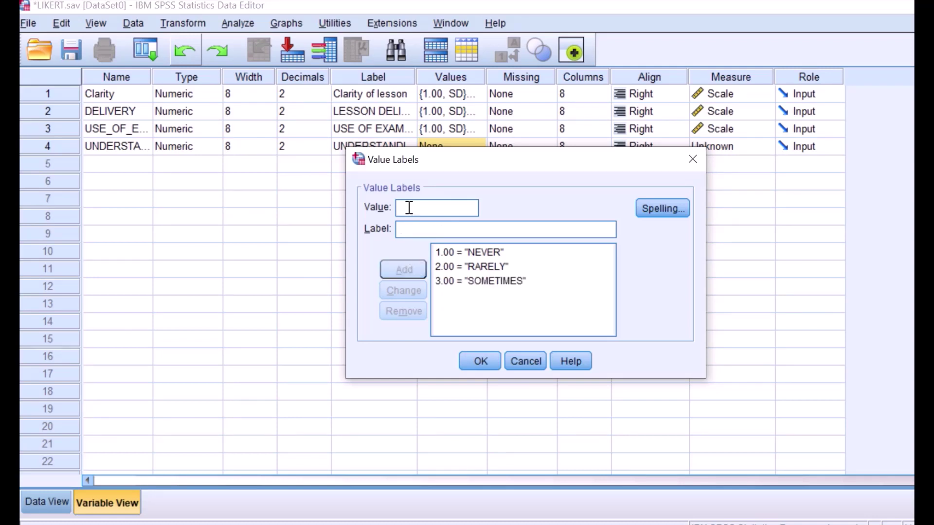
Add the value labels 4 = VERY OFTEN and 5 = ALWAYS to the UNDERSTANDING variable and apply the set.
left_click(407, 235)
type("VERY ")
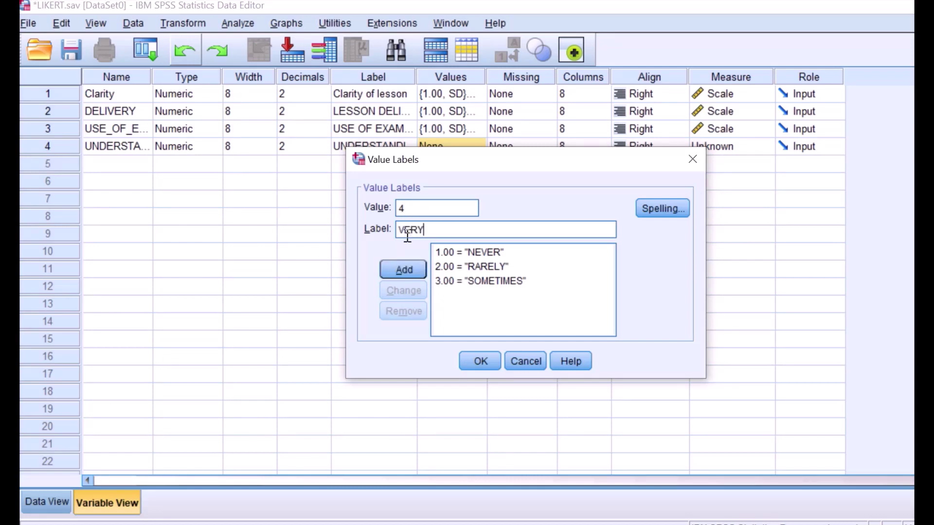
type("OFTEN")
left_click(408, 271)
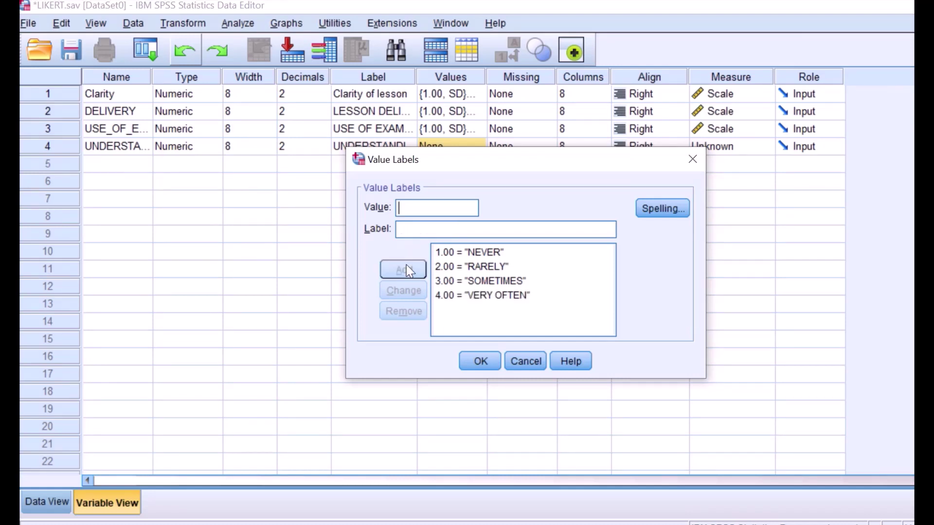
type("5")
left_click(414, 225)
type("ALWA")
type("YS")
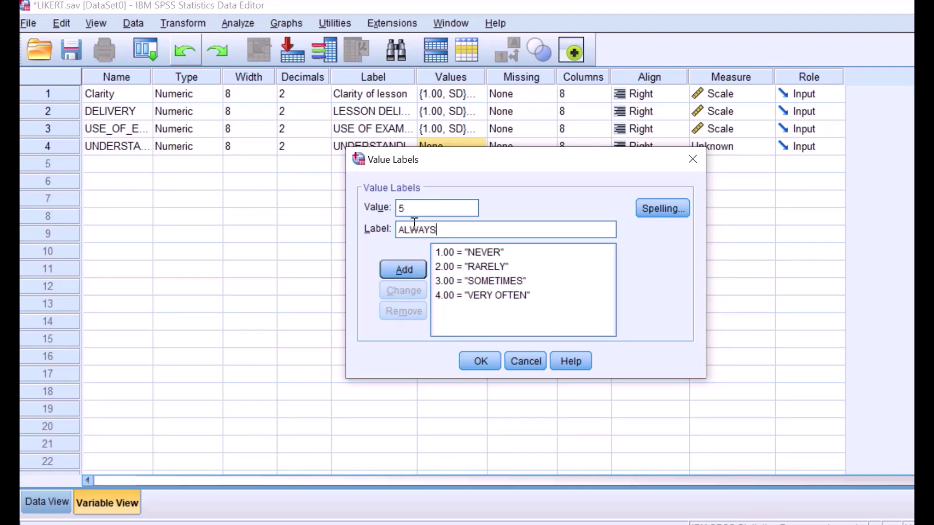
left_click(404, 272)
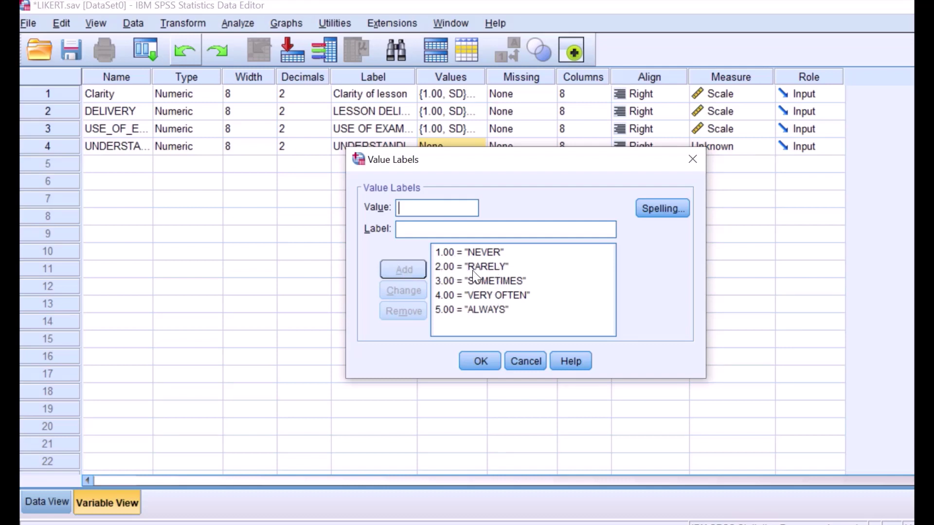
left_click(483, 360)
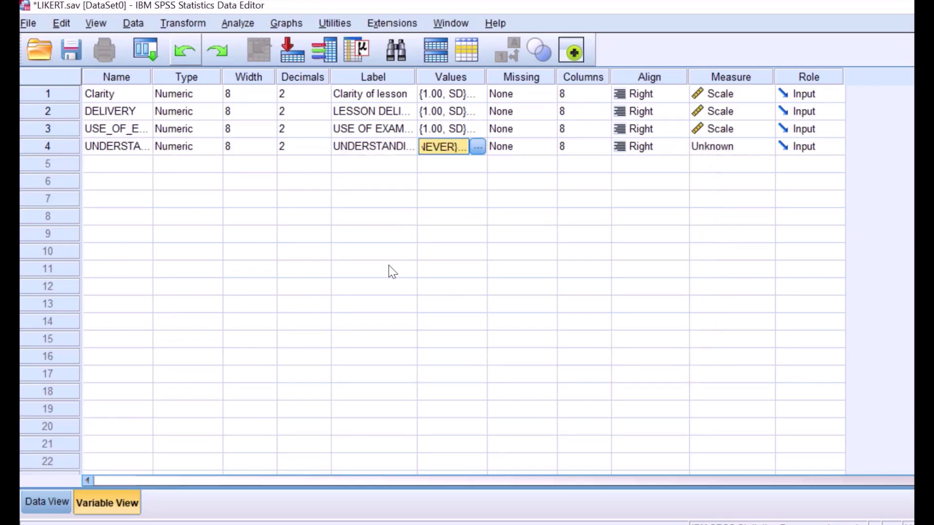
Check item 9 in the Word questionnaire, then in SPSS name the fifth variable EXPRESSION with the label "EXPRESSION OF IDEAS".
key("alt+Tab")
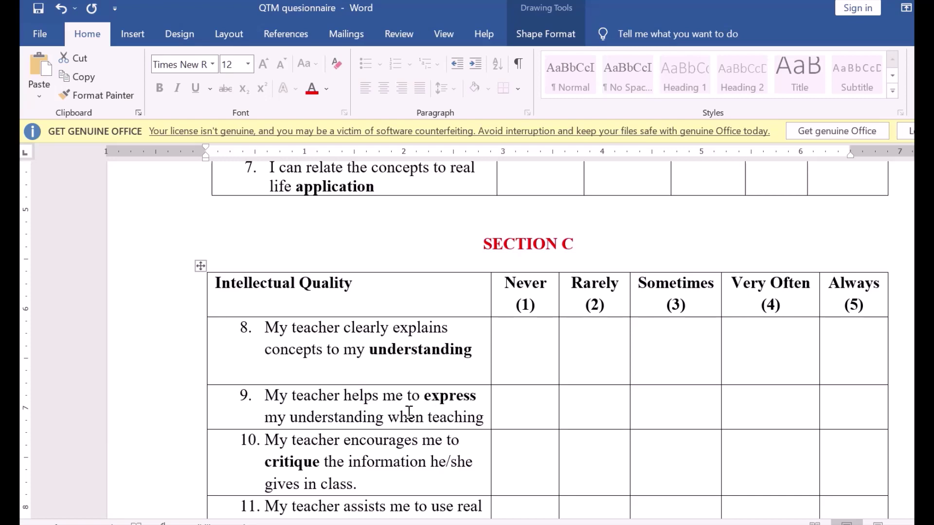
key("alt+Tab")
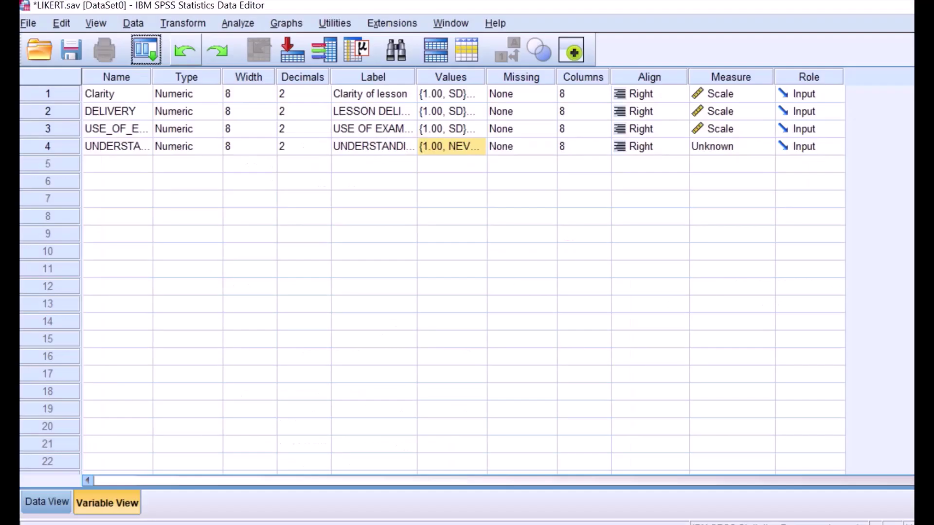
left_click(118, 165)
type("EX")
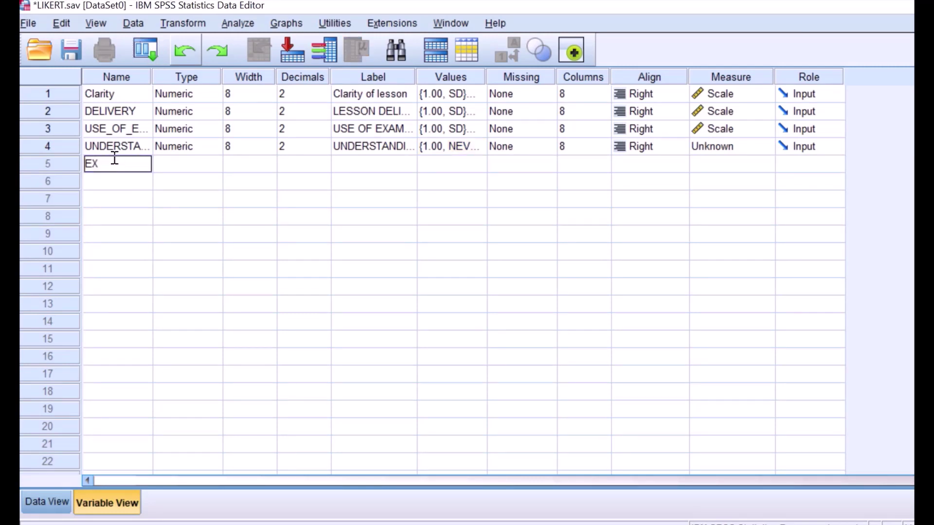
type("PRESSION")
key("Tab")
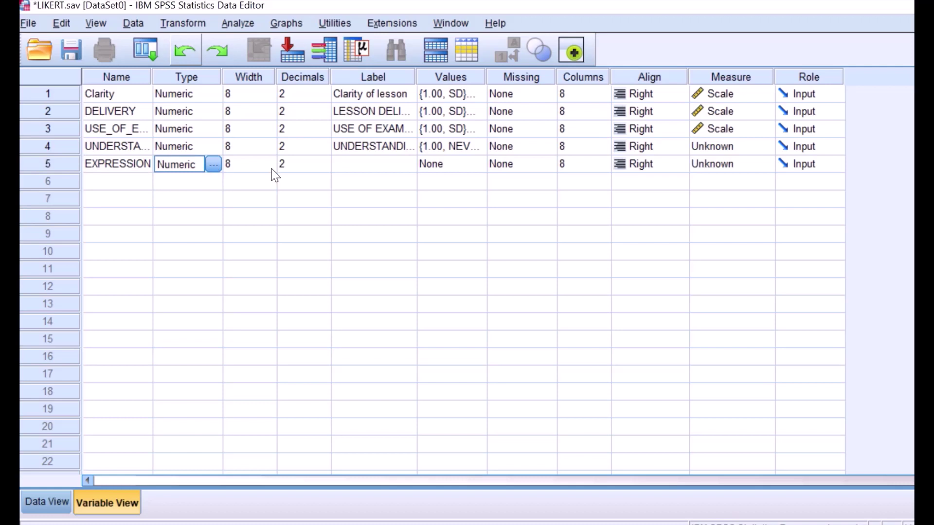
left_click(377, 165)
type("EXPR")
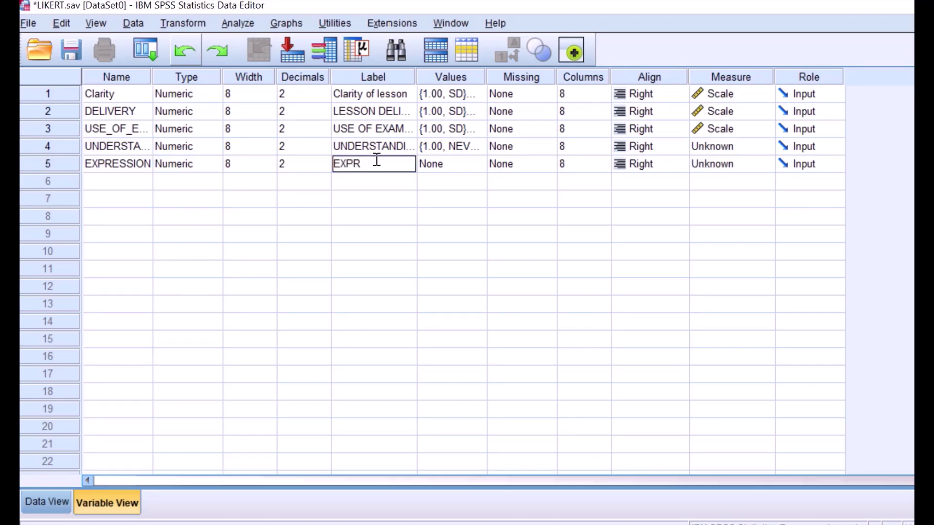
type("ESSION OF IDEAS")
Copy the value labels of the UNDERSTANDING variable to the EXPRESSION variable.
left_click(447, 165)
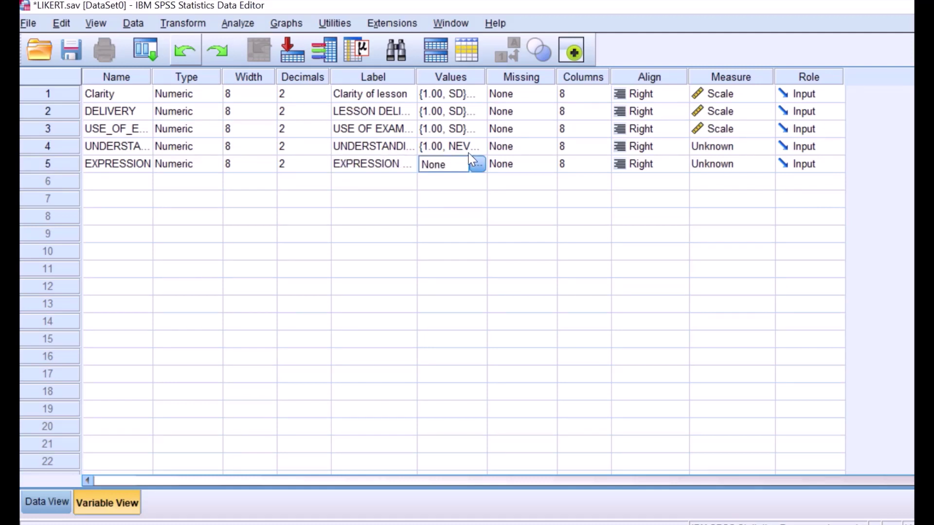
left_click(458, 148)
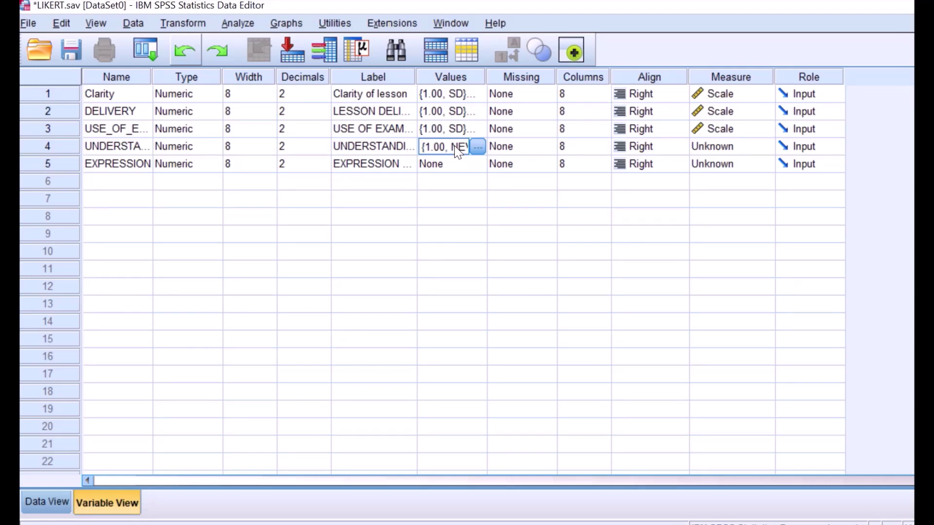
left_click(461, 165)
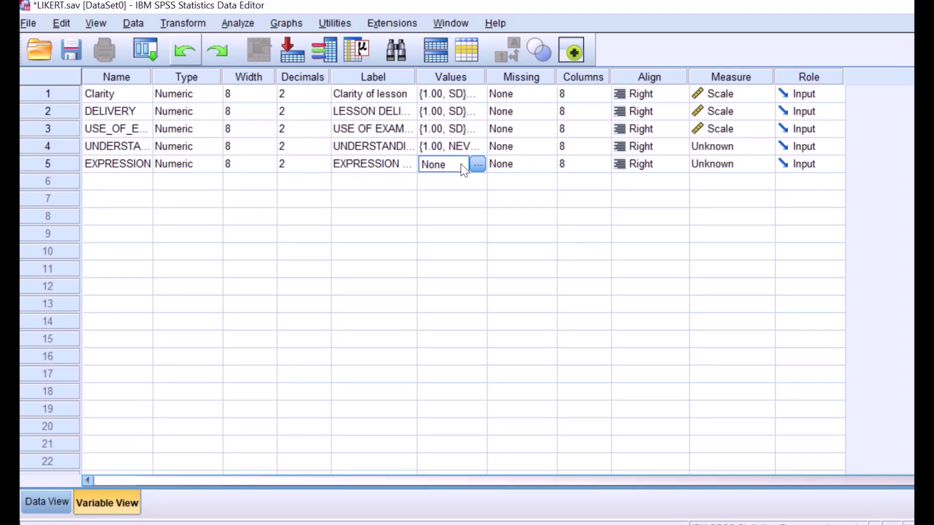
key("ctrl+v")
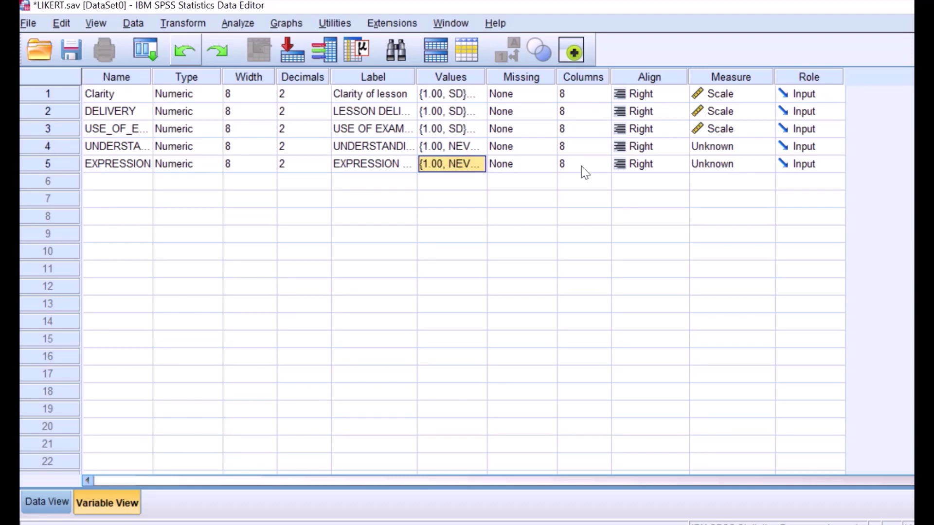
Set the measurement level of the EXPRESSION and UNDERSTANDING variables to Scale.
left_click(709, 168)
left_click(723, 181)
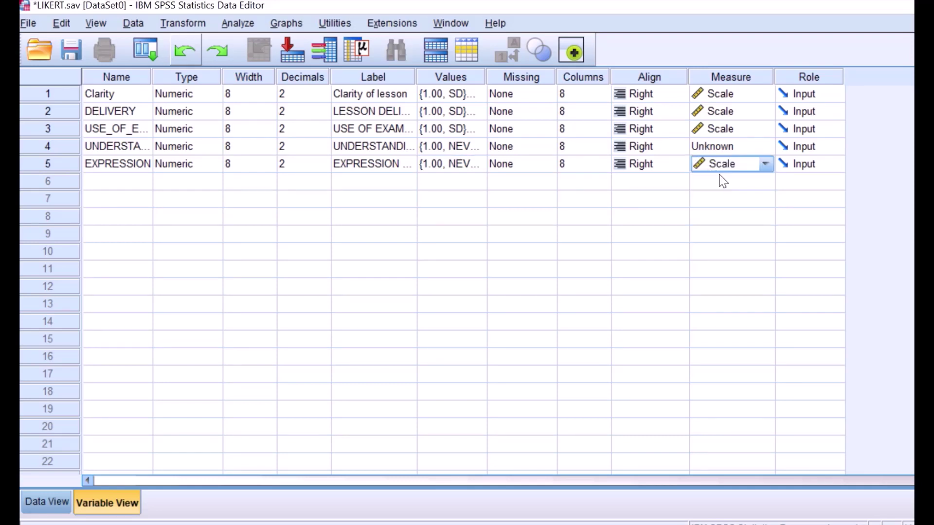
left_click(732, 146)
left_click(739, 161)
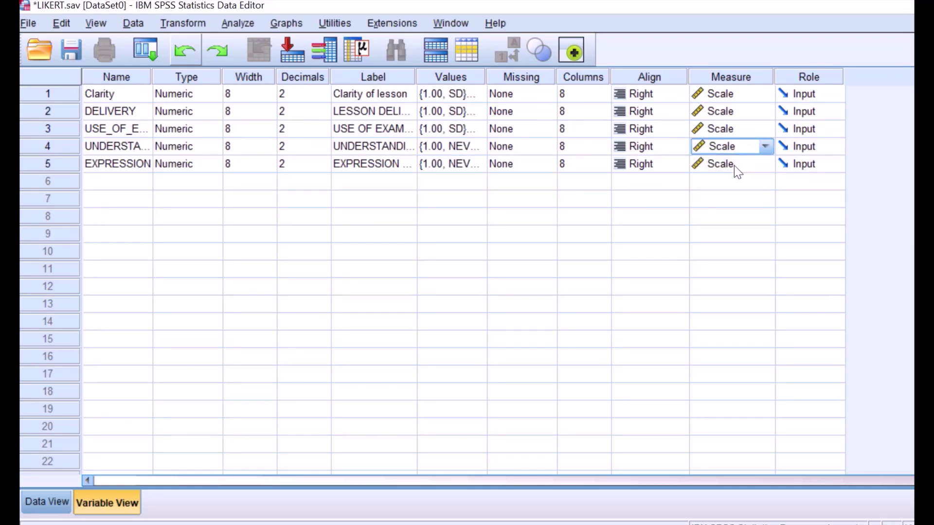
Switch to the Word questionnaire, look through the remaining Section C items, and return to SPSS Statistics.
key("alt+Tab")
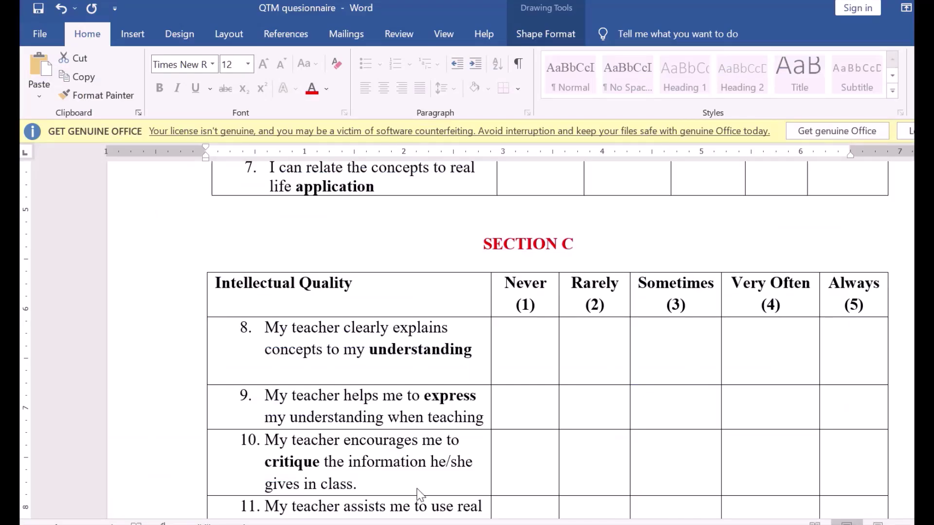
scroll(548, 395, "down", 1)
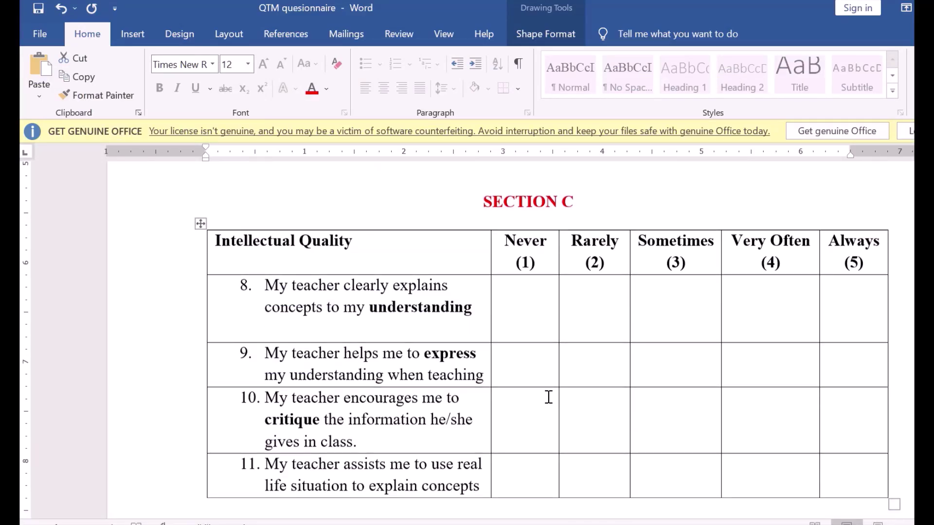
scroll(548, 397, "down", 4)
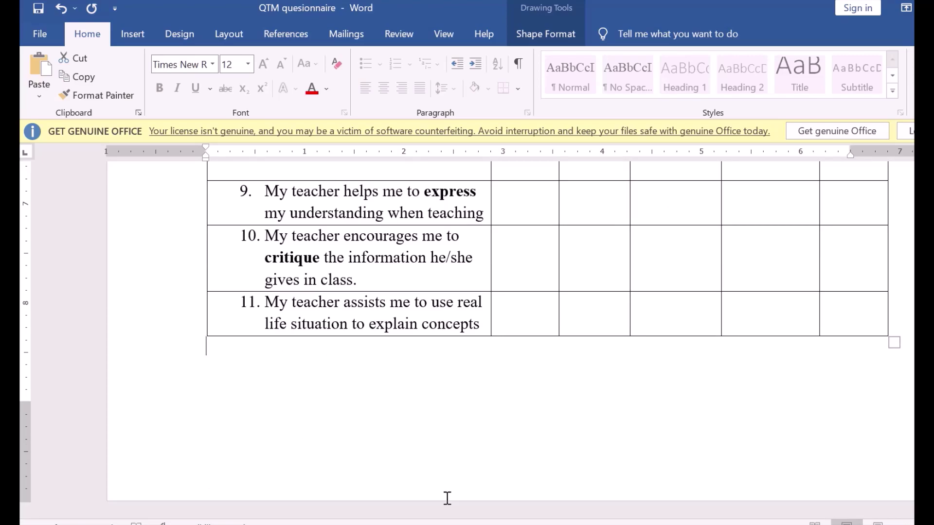
right_click(547, 404)
key("alt+Tab")
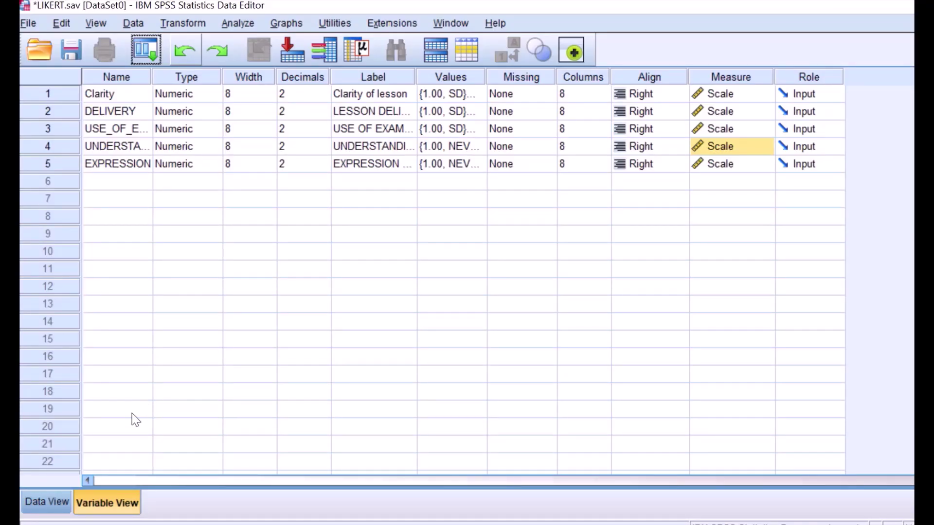
Show the data grid and widen the EXPRESSION, UNDERSTANDING, USE_OF_EXAMPLES and DELIVERY columns so each name fits on one line.
left_click(45, 500)
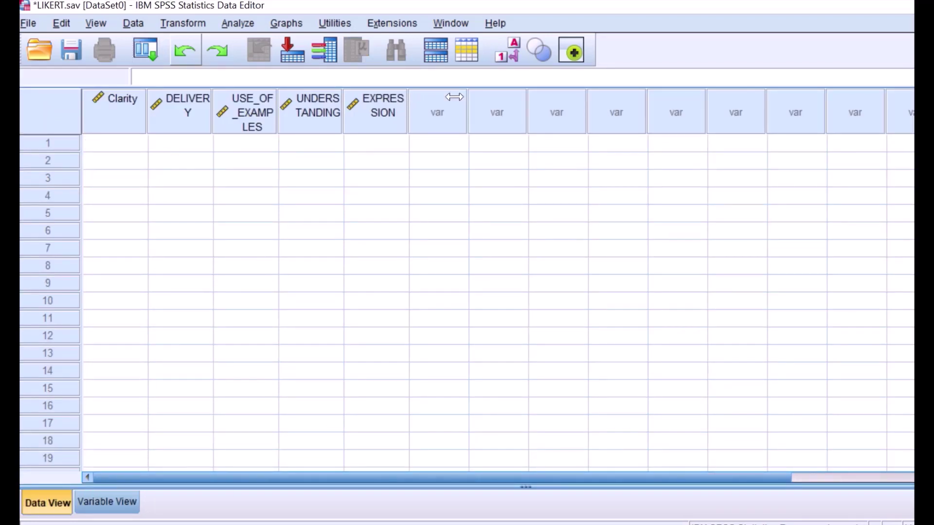
left_click_drag(454, 97, 483, 96)
left_click_drag(344, 107, 408, 104)
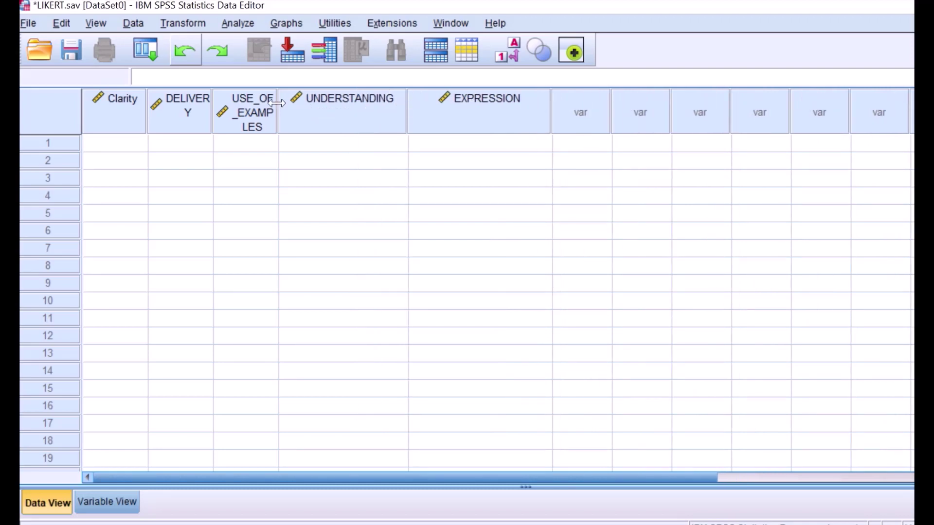
left_click_drag(276, 103, 348, 104)
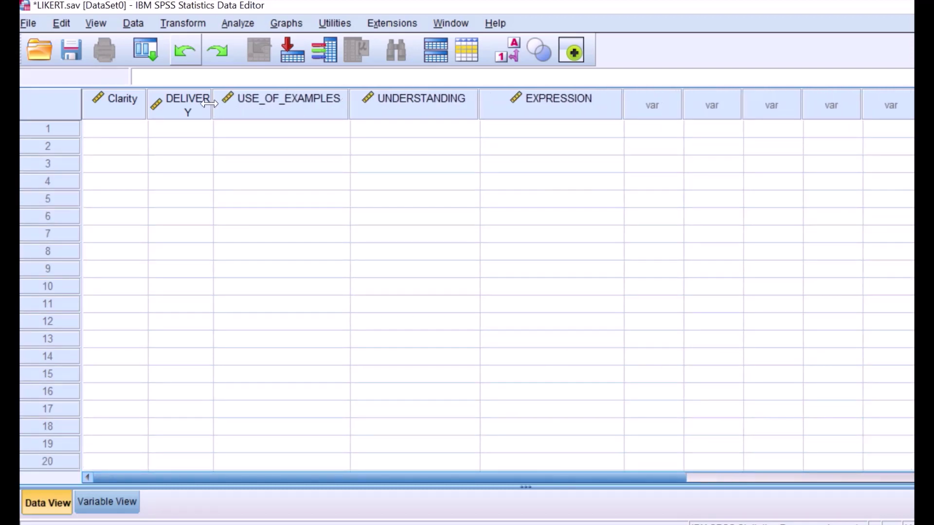
left_click_drag(210, 103, 263, 102)
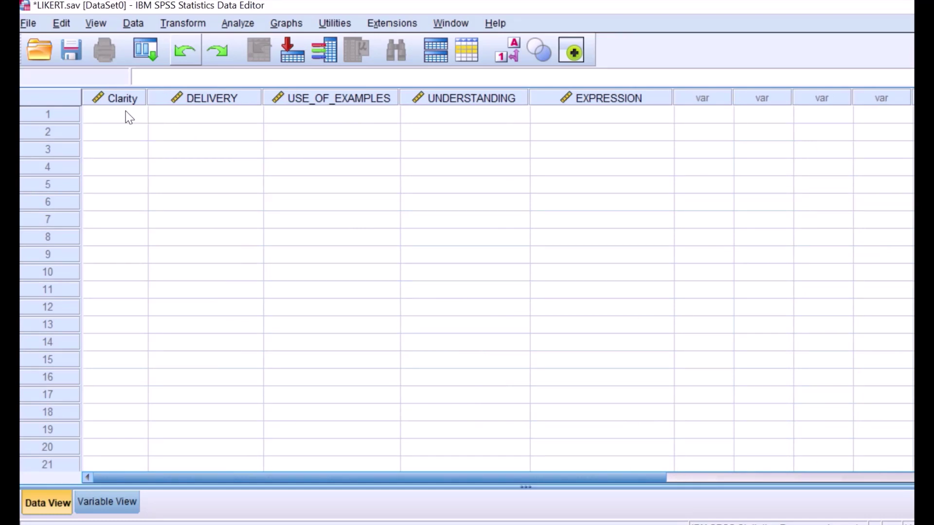
Enter the first case's responses: Clarity 3, DELIVERY 1, USE_OF_EXAMPLES 5, UNDERSTANDING 3 and EXPRESSION 1.
left_click(43, 114)
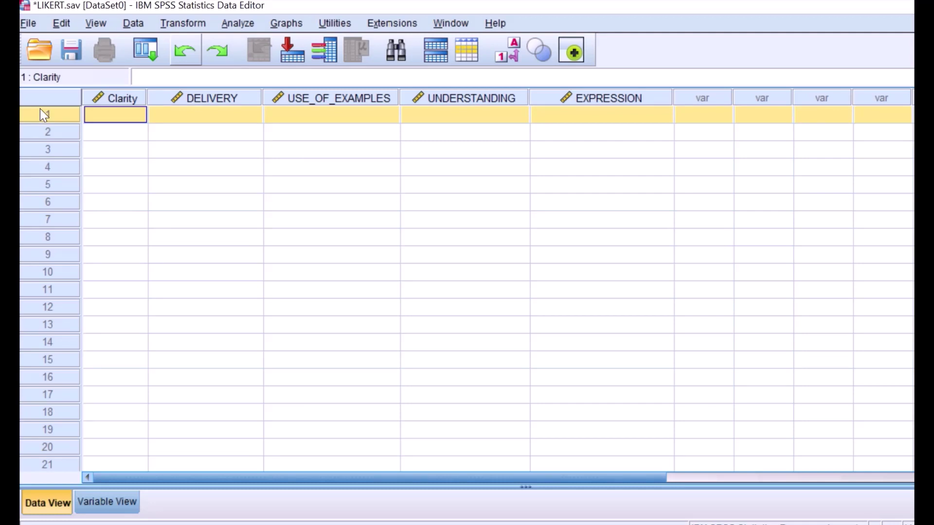
left_click(109, 115)
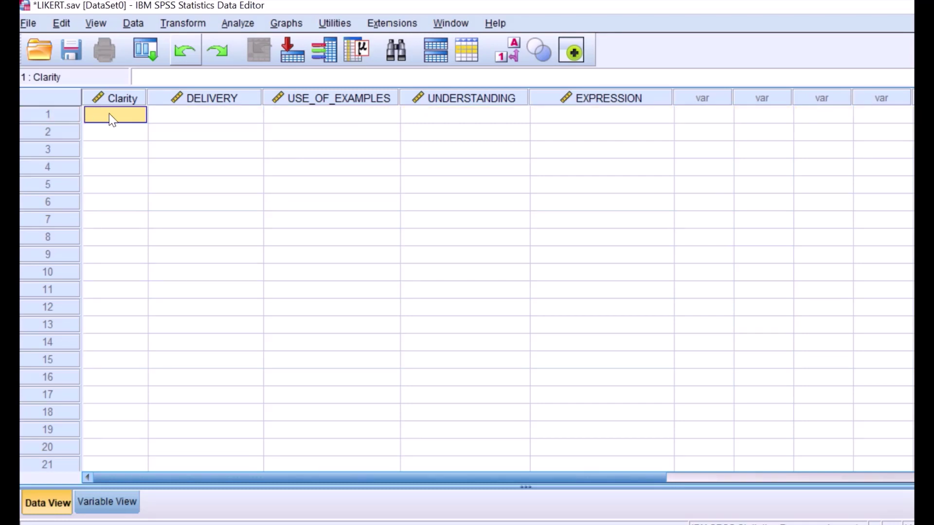
type("3")
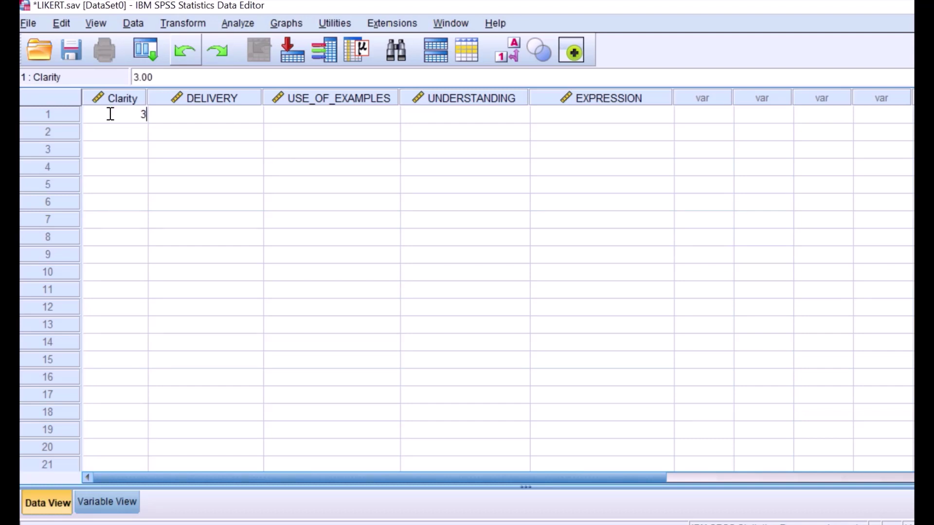
left_click(221, 117)
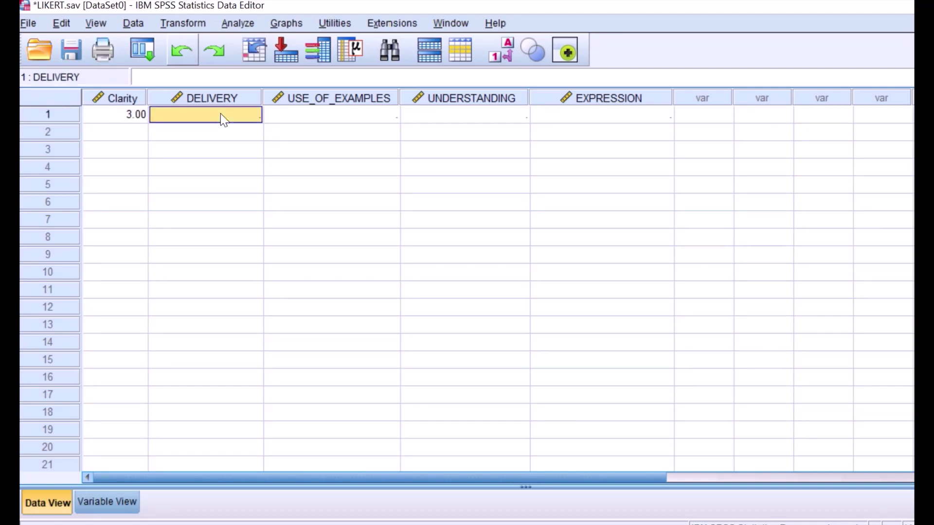
type("1")
left_click(339, 117)
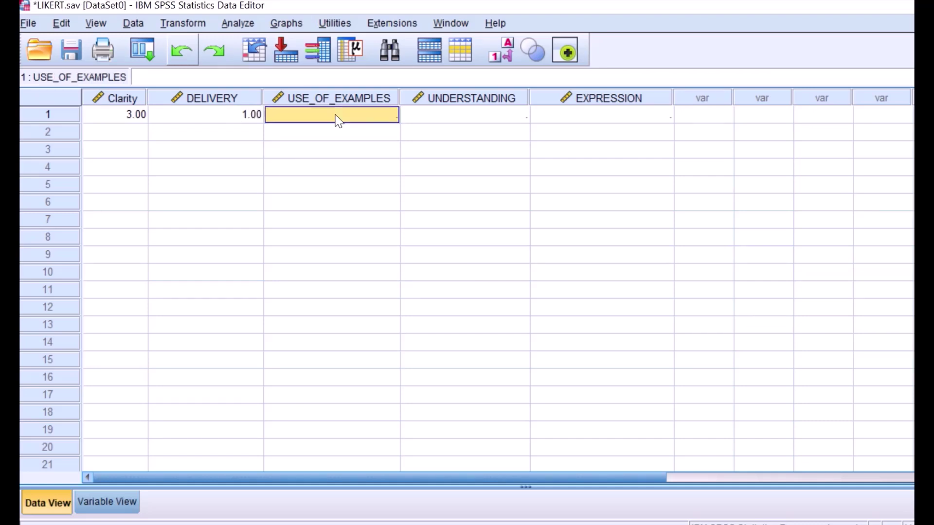
type("5")
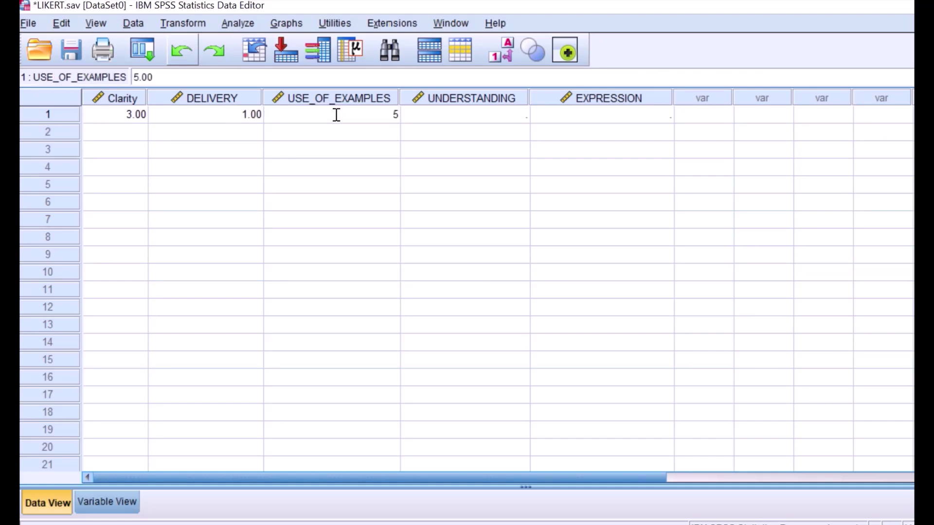
left_click(461, 116)
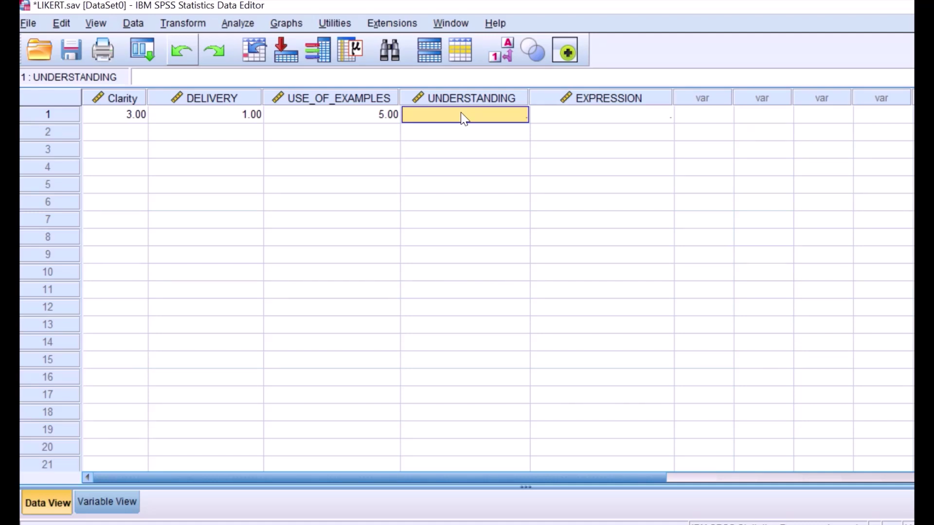
type("3")
left_click(588, 119)
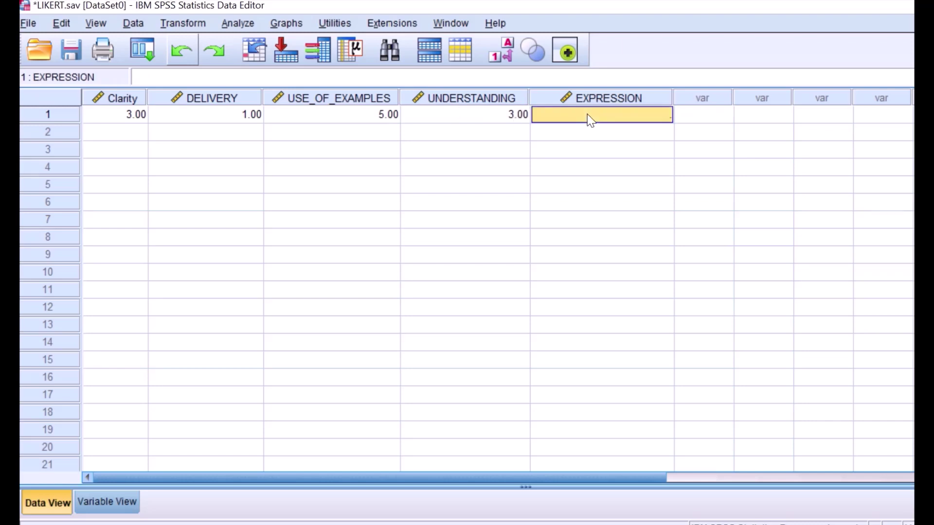
type("1")
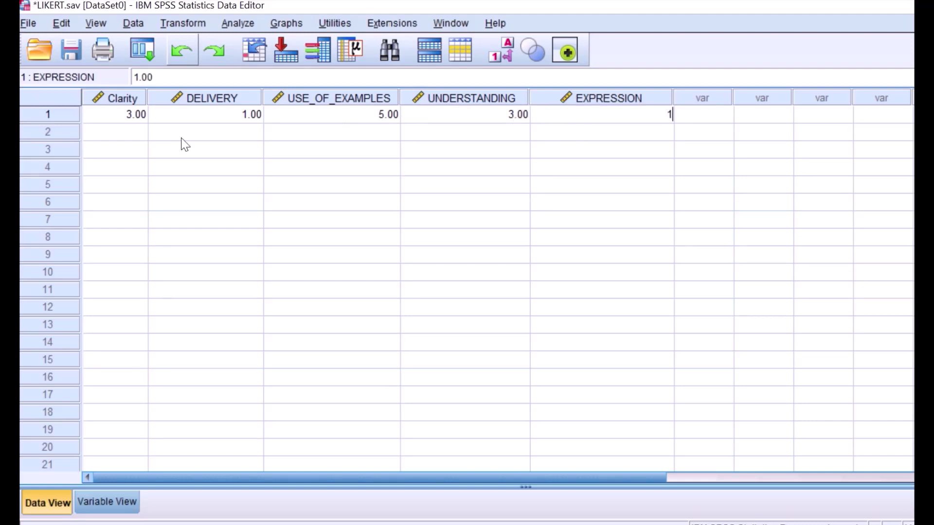
Enter the second case's responses: Clarity 5, DELIVERY 3, USE_OF_EXAMPLES 1, UNDERSTANDING 4 and EXPRESSION 1.
left_click(131, 136)
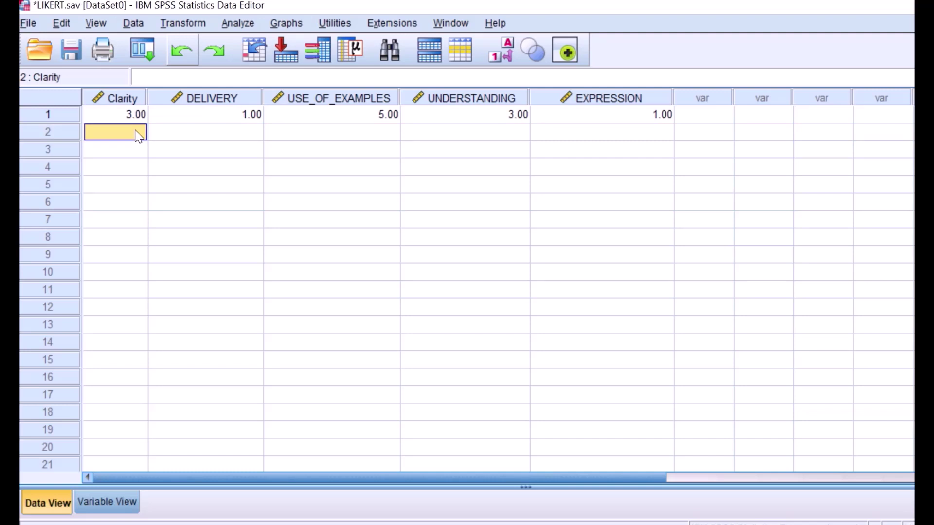
type("5")
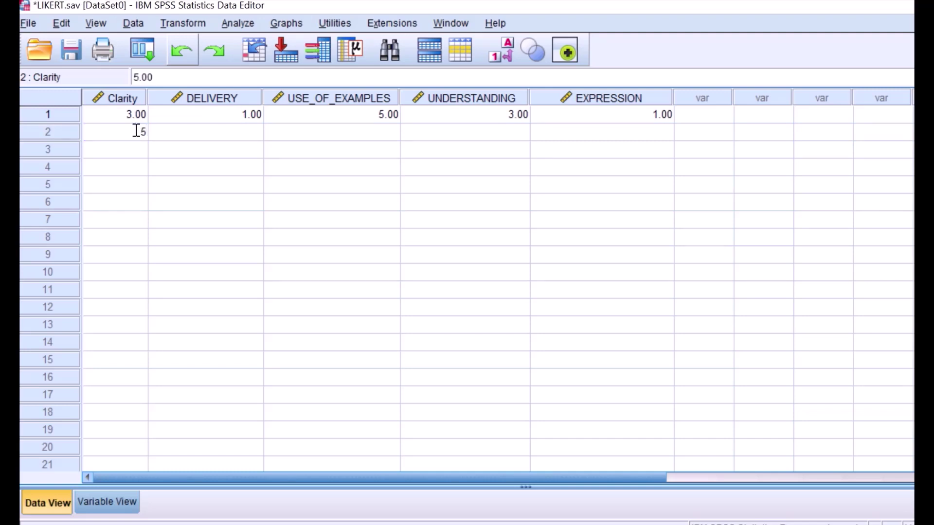
left_click(204, 133)
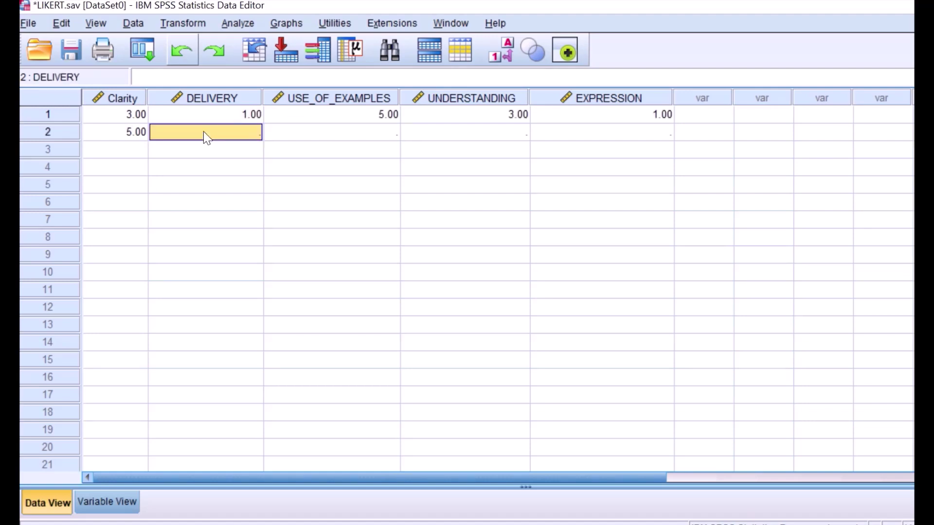
type("3")
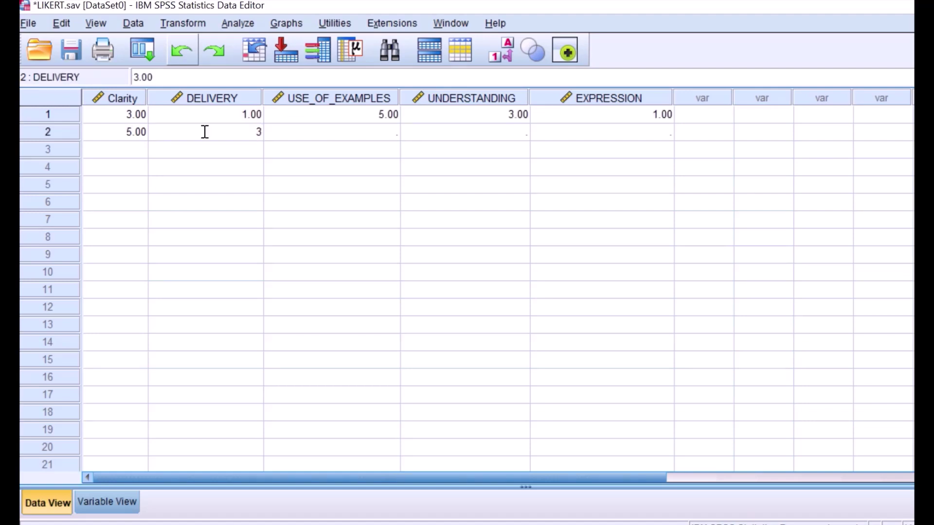
left_click(308, 138)
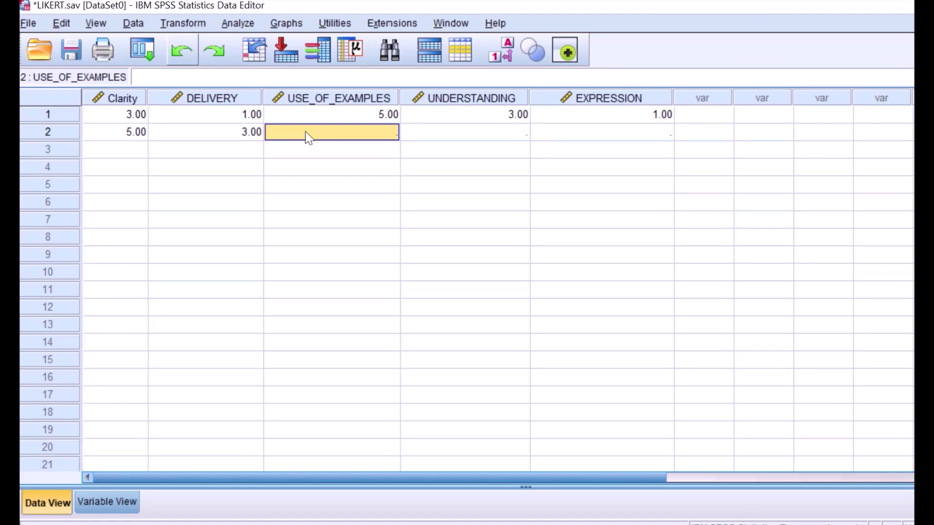
type("1")
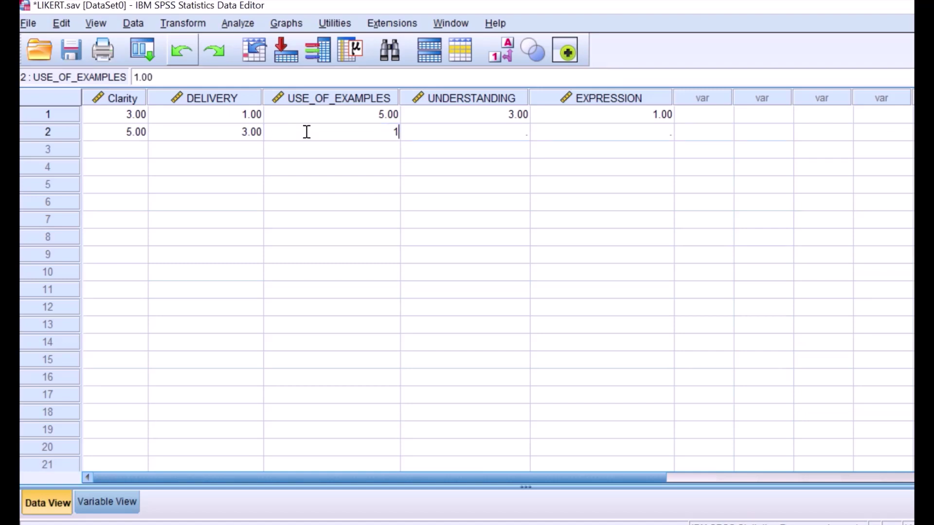
left_click(488, 134)
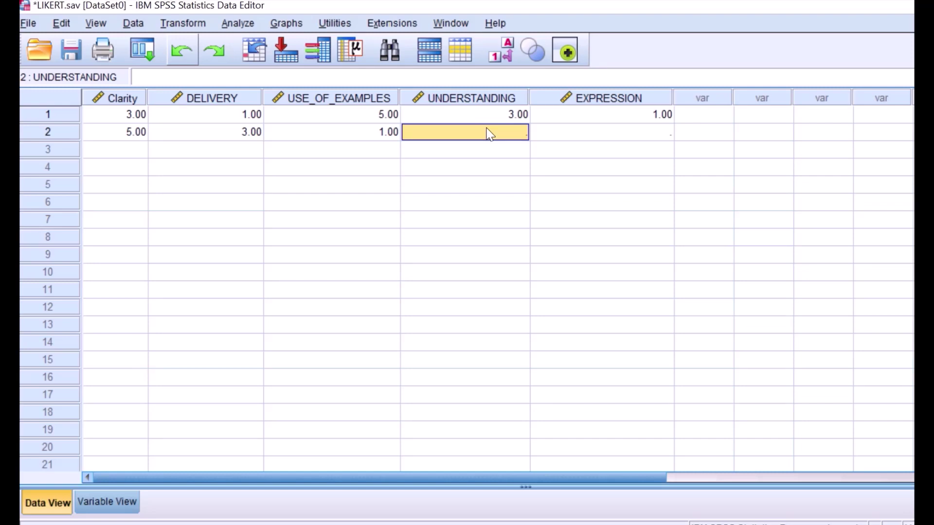
type("4")
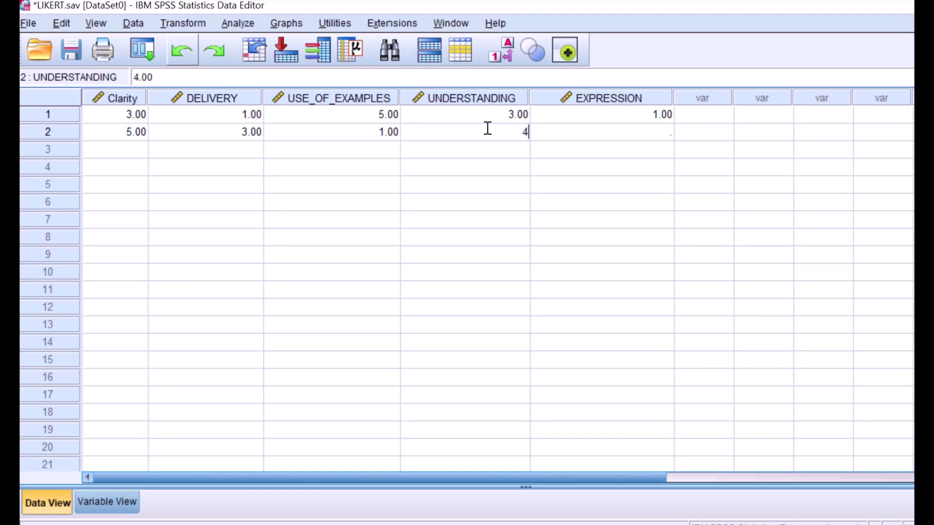
left_click(622, 137)
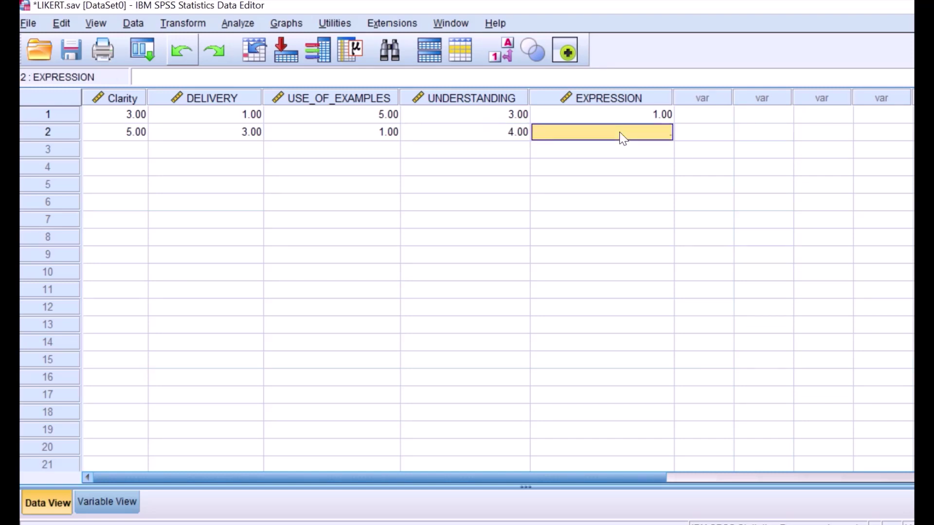
type("1")
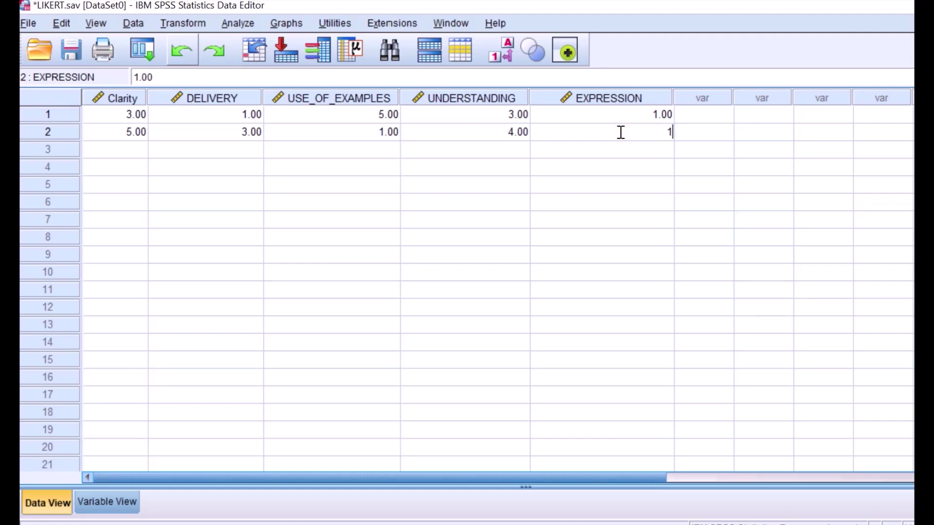
Copy the responses of cases 1 and 2 for all five variables and paste them three times to fill cases 3 to 8.
left_click(97, 118)
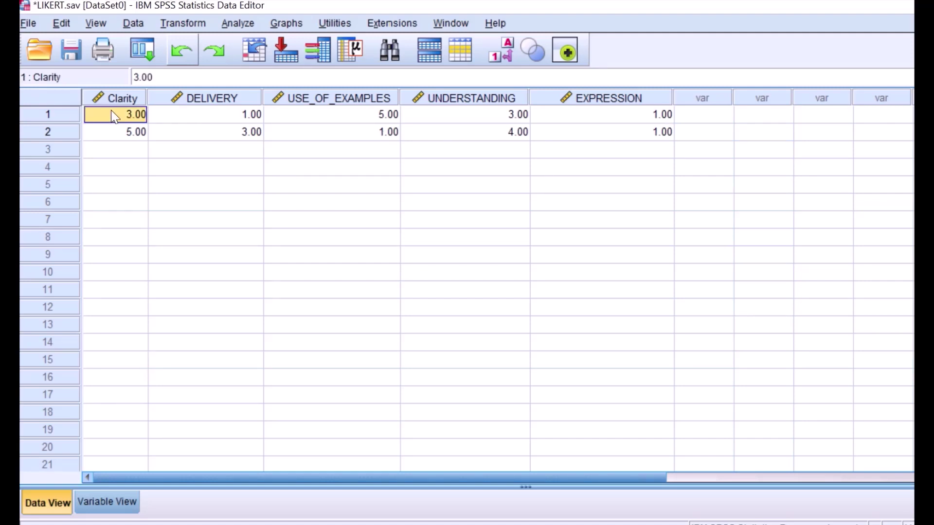
left_click_drag(113, 117, 590, 131)
key("ctrl+c")
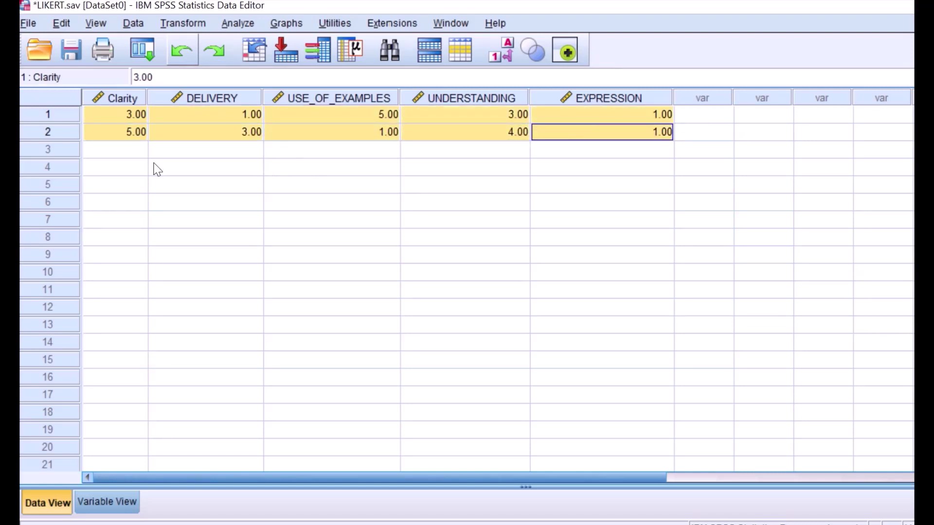
left_click(127, 151)
key("ctrl+v")
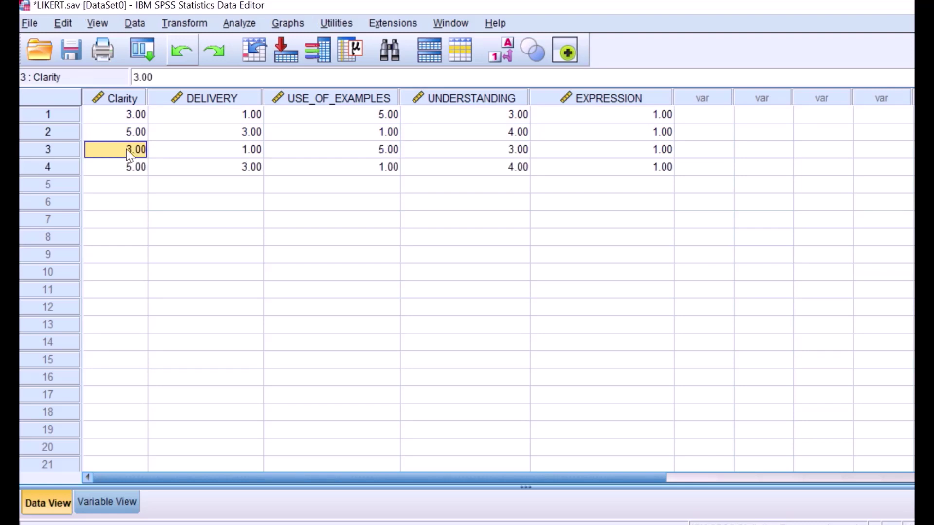
left_click(127, 184)
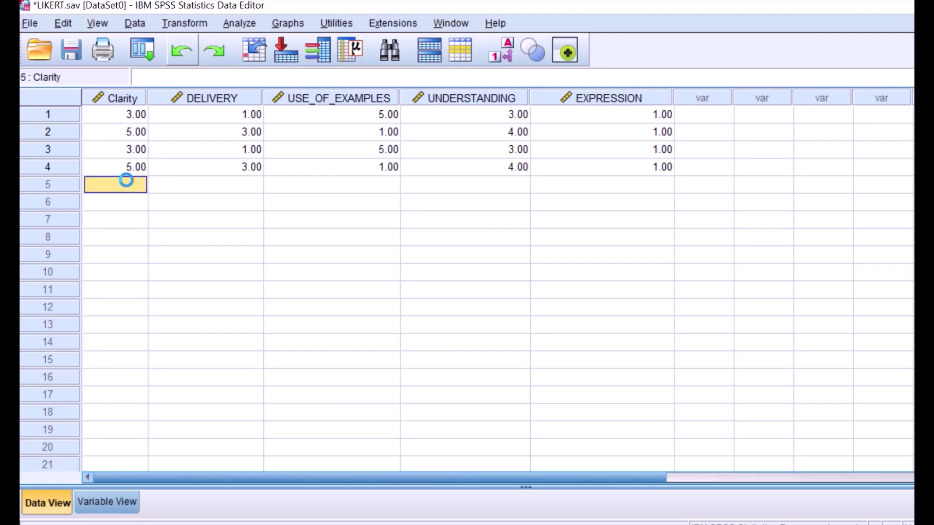
key("ctrl+v")
left_click(131, 219)
key("ctrl+v")
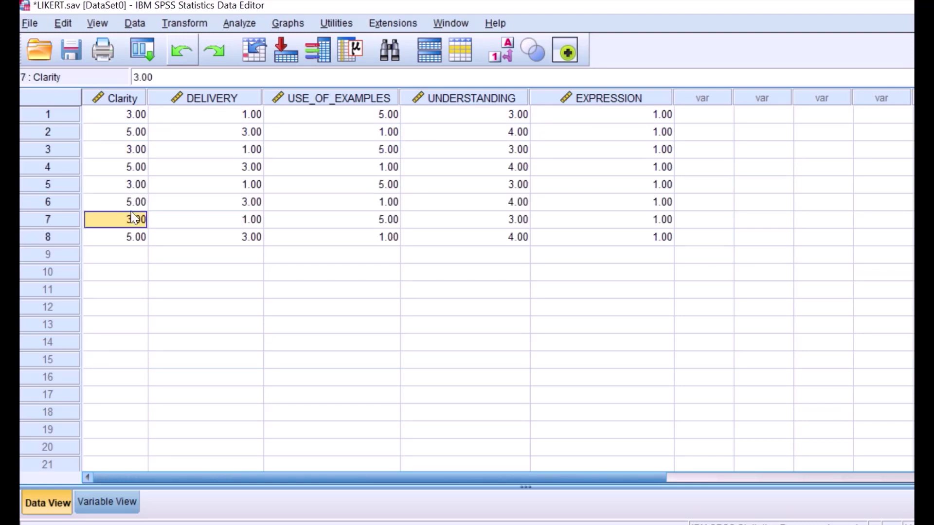